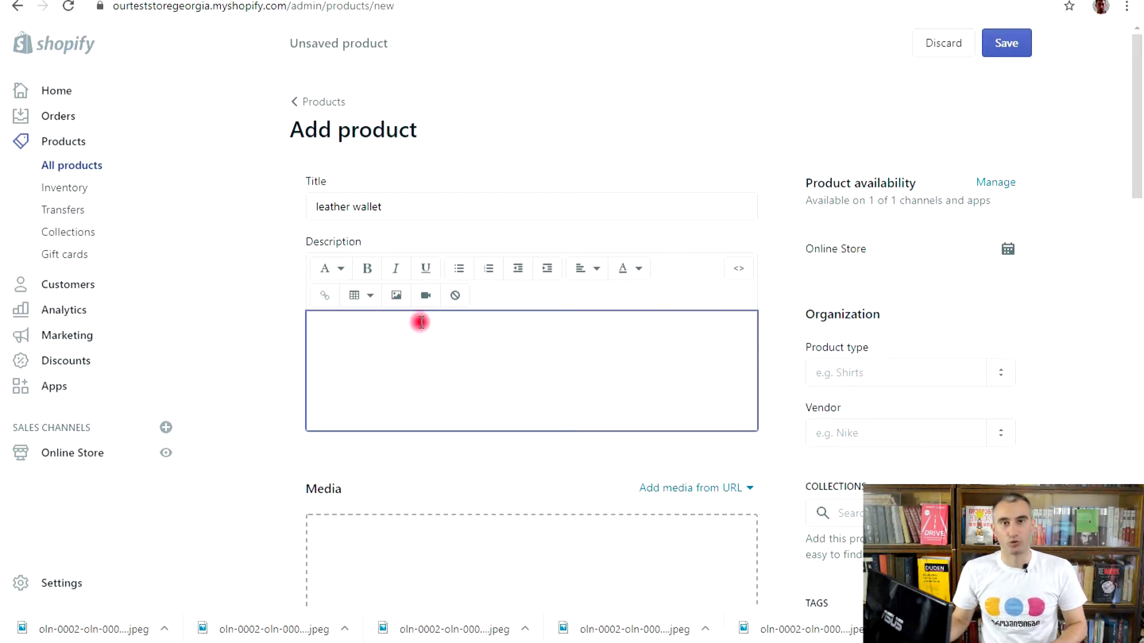
# - Enter the product description "Best leather product for sale."
pyautogui.write('Best letah')
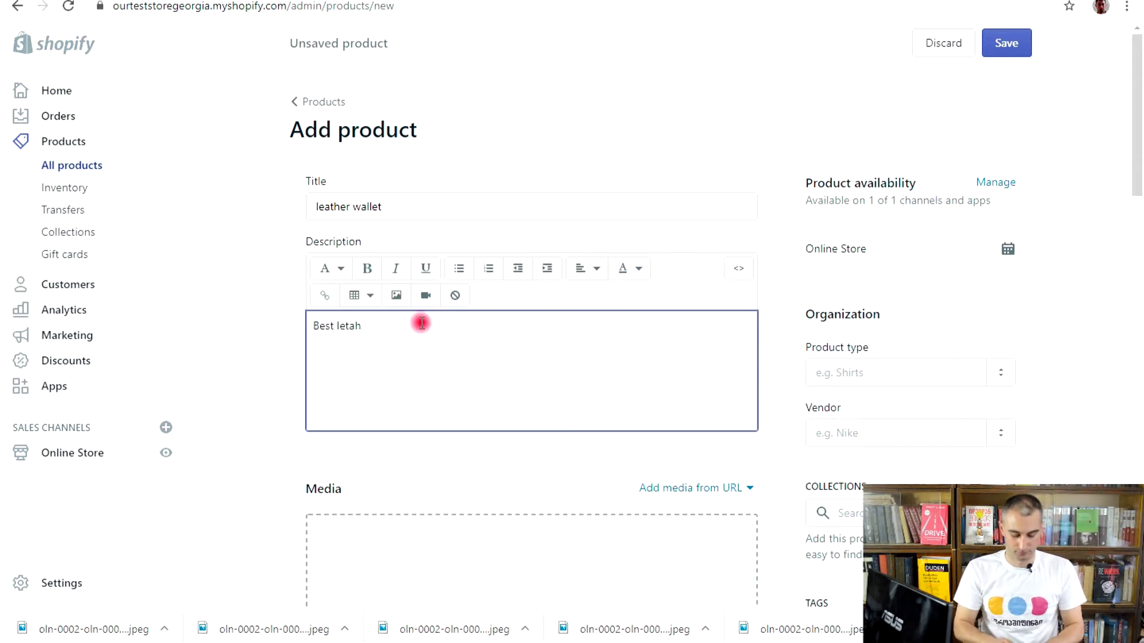
pyautogui.press('BackSpace')
pyautogui.press('BackSpace')
pyautogui.press('BackSpace')
pyautogui.write('ather')
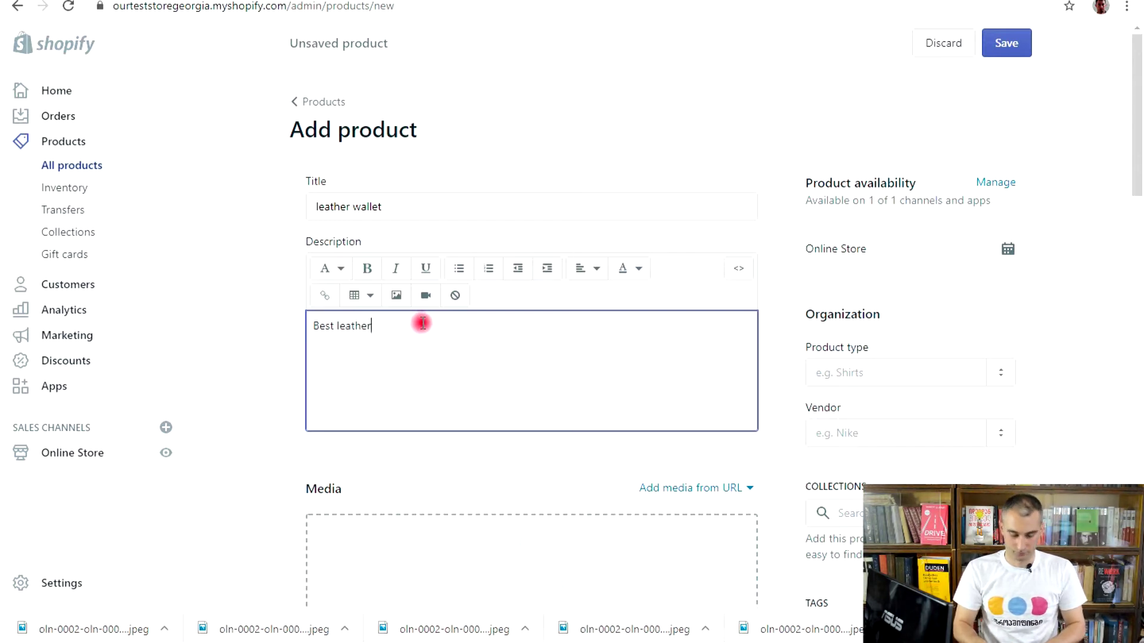
pyautogui.write(' product f')
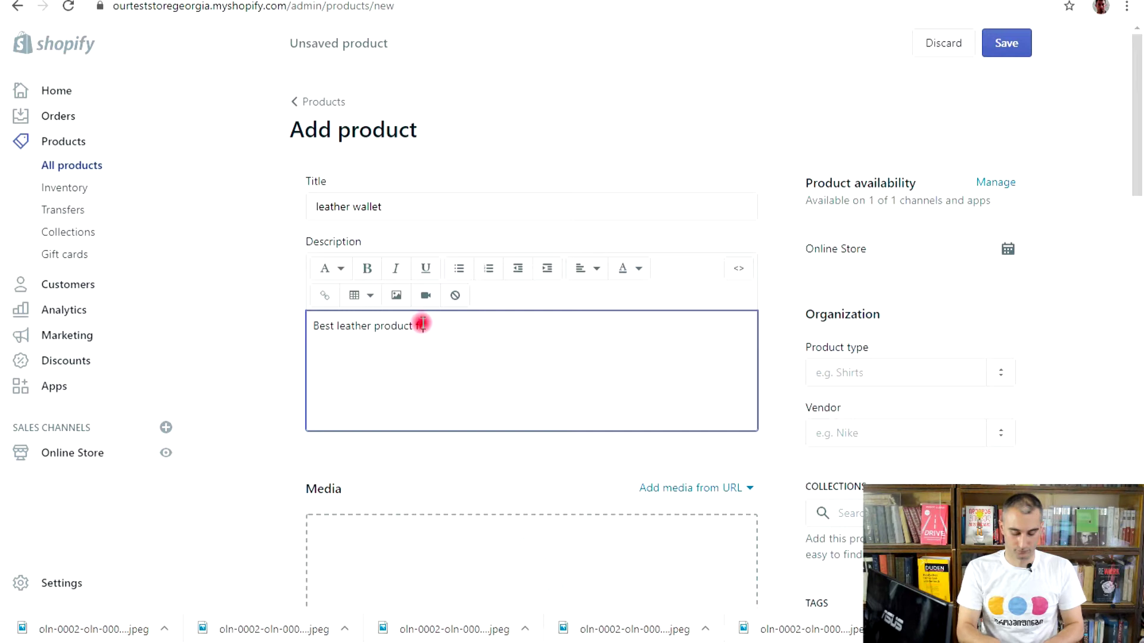
pyautogui.write('or sale.')
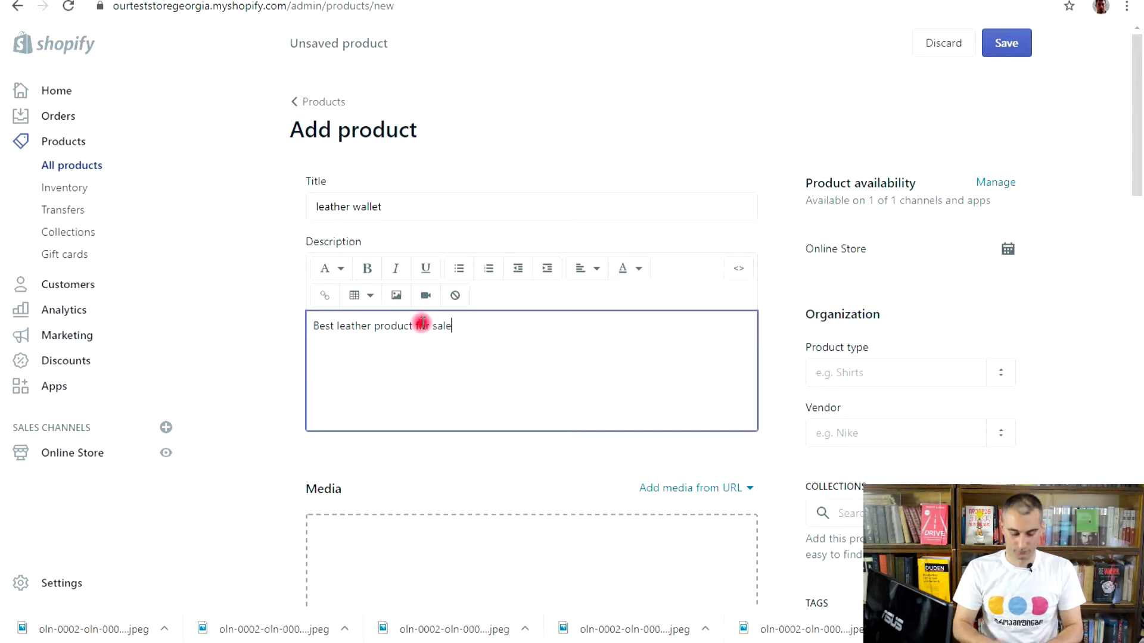
# - Upload the five wallet photos from the product pictures folder on the Desktop and make the closed-wallet photo the first image
pyautogui.scroll(-4, 425, 310)
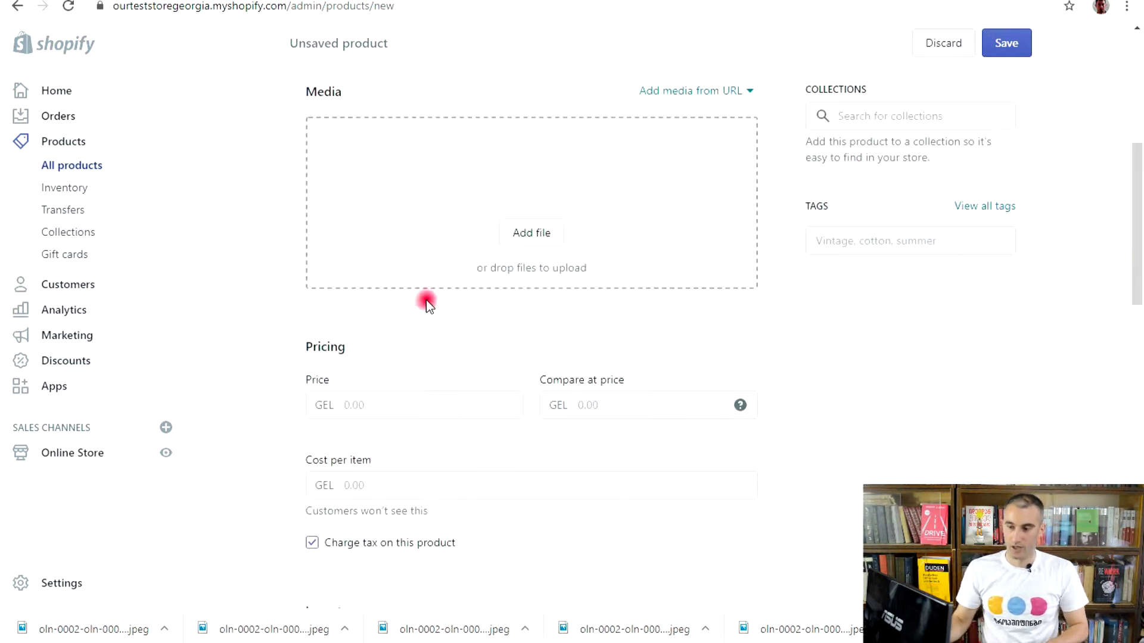
pyautogui.scroll(1, 427, 299)
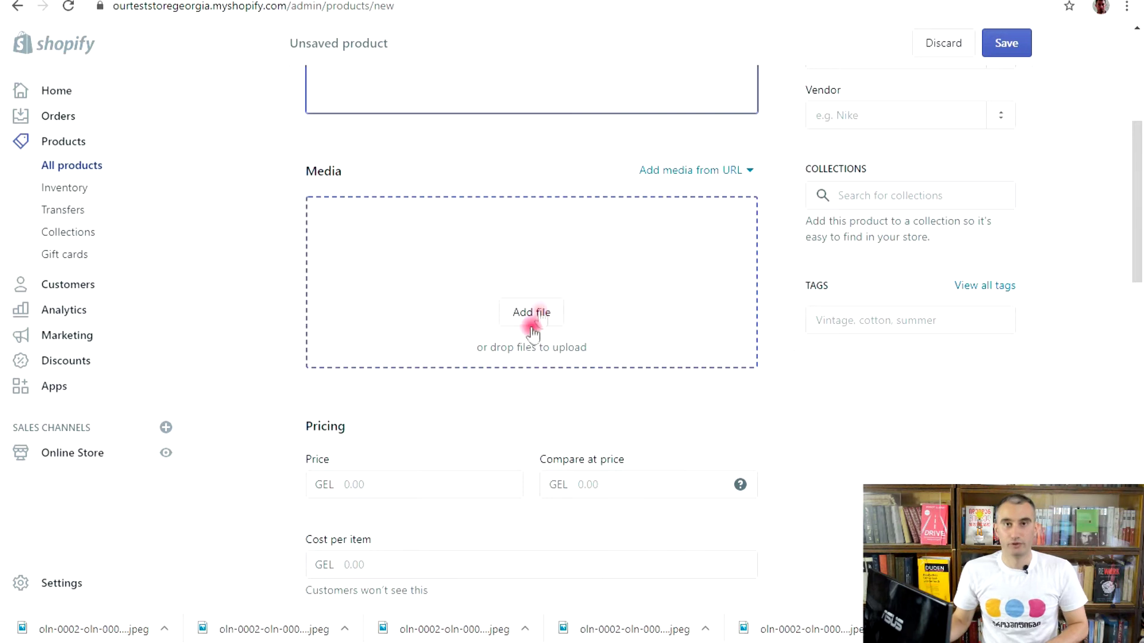
pyautogui.click(532, 327)
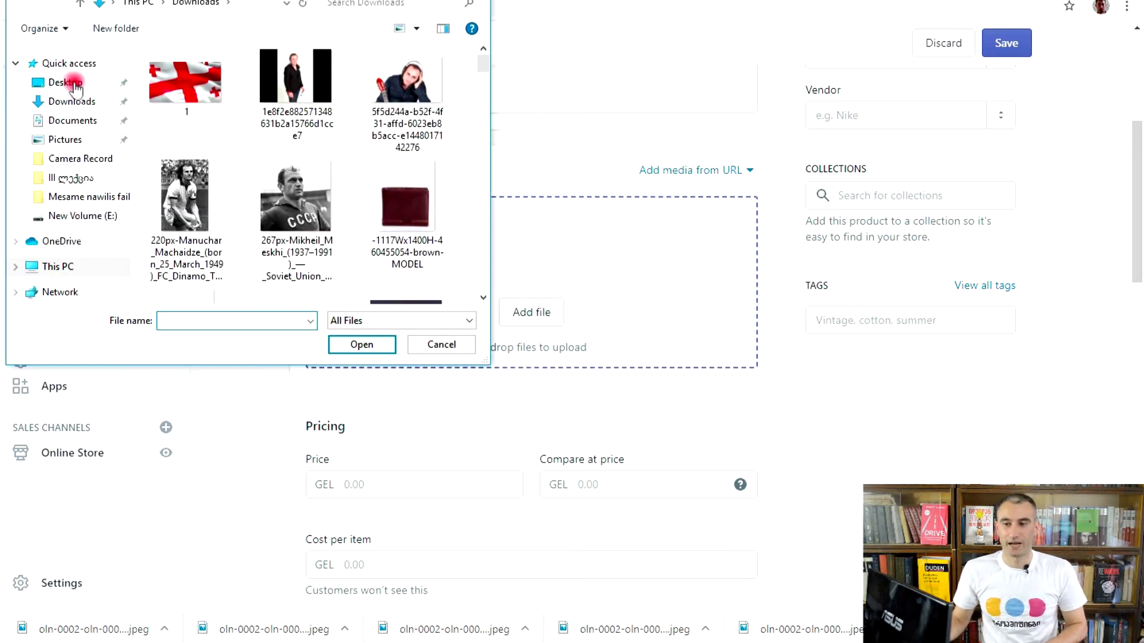
pyautogui.click(70, 83)
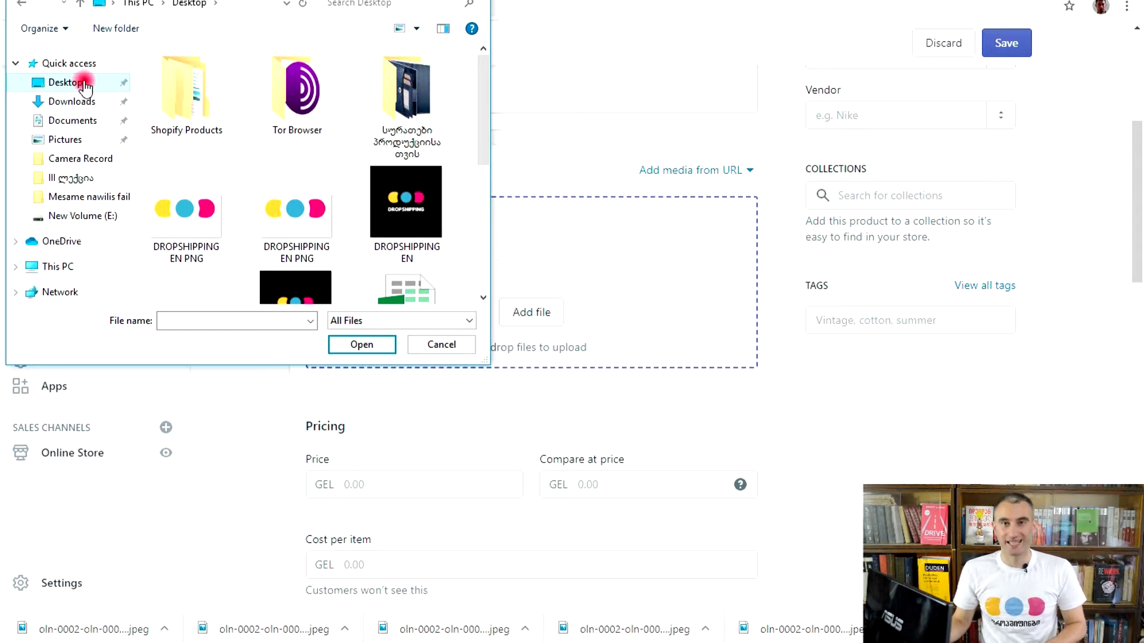
pyautogui.scroll(-4, 417, 173)
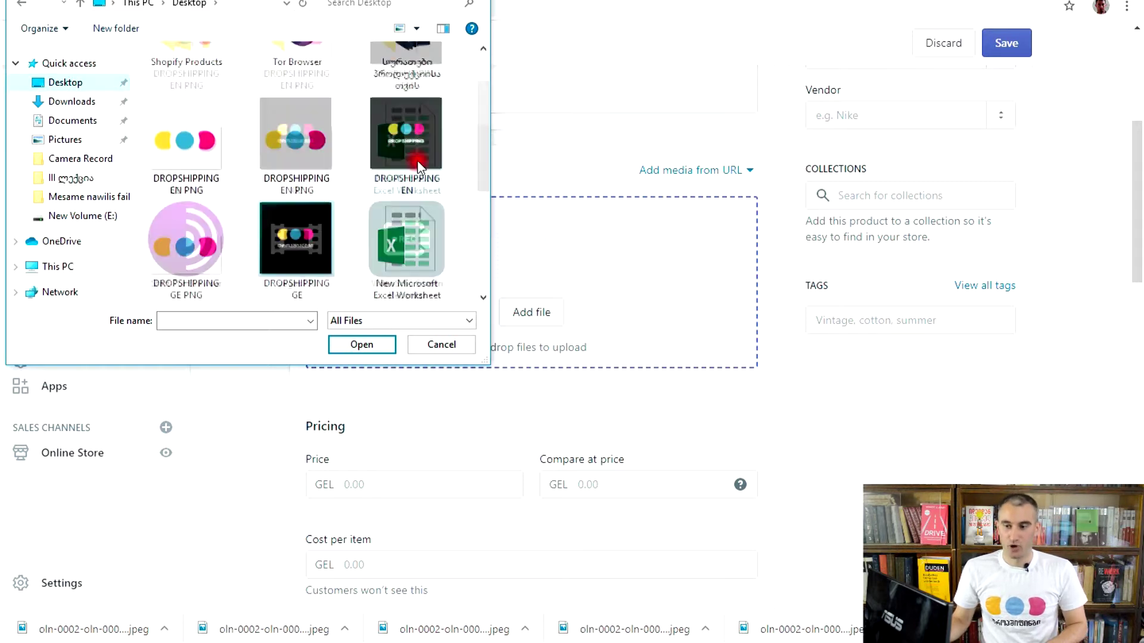
pyautogui.scroll(4, 417, 217)
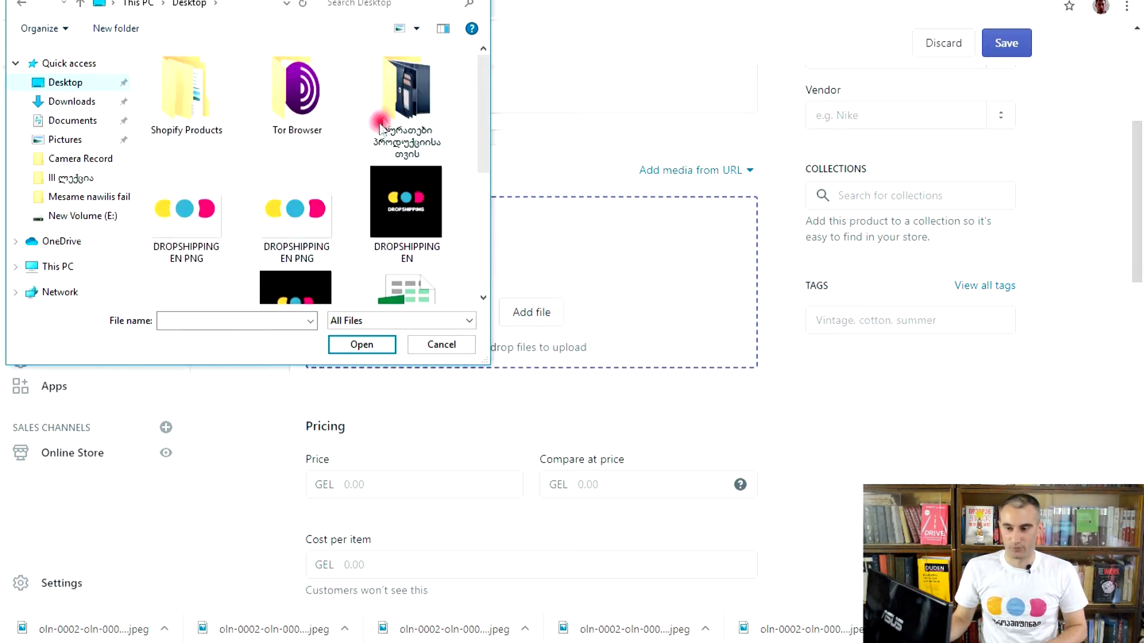
pyautogui.doubleClick(410, 113)
pyautogui.click(212, 113)
pyautogui.keyDown('shift'); pyautogui.click(191, 216); pyautogui.keyUp('shift')
pyautogui.click(381, 347)
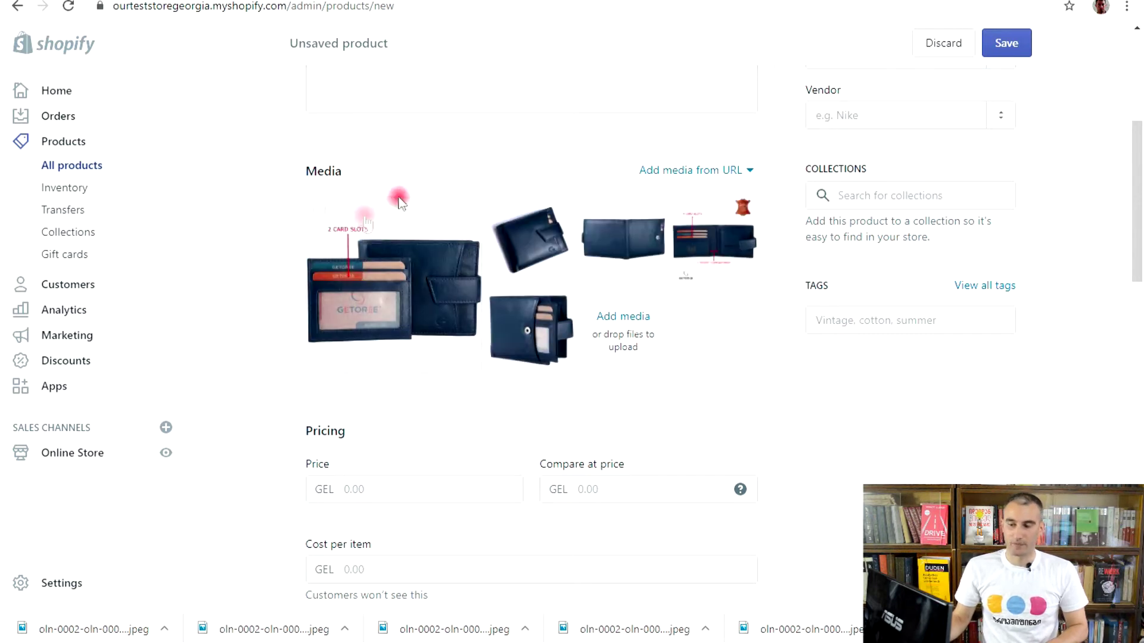
pyautogui.moveTo(532, 233); pyautogui.dragTo(382, 293)
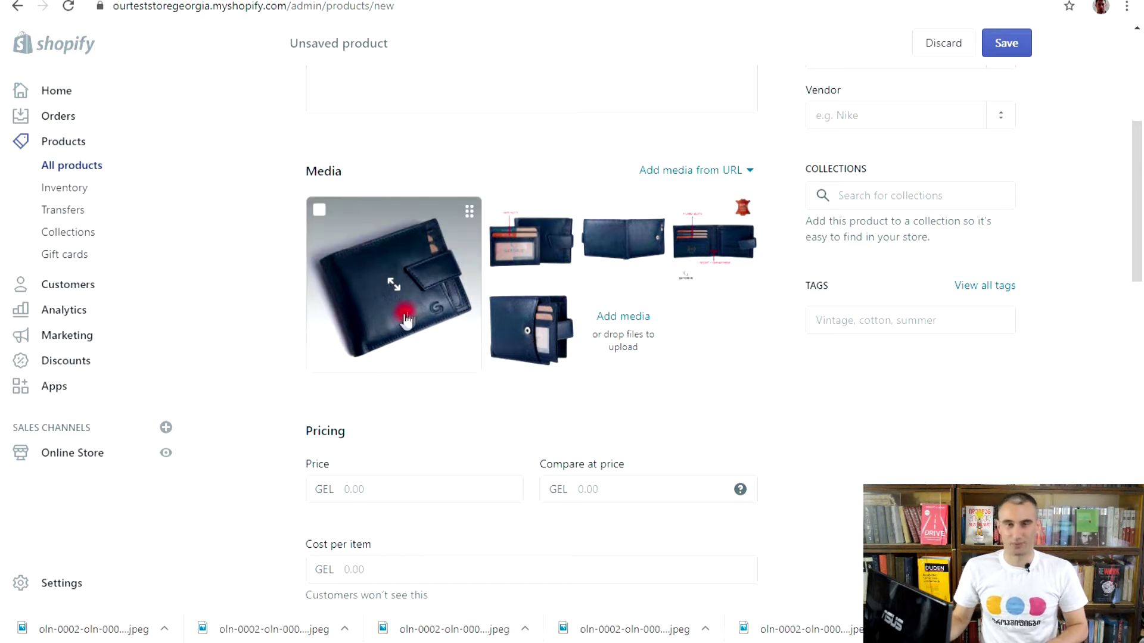
# - Set the leather wallet's price to 100 GEL
pyautogui.scroll(-3, 417, 309)
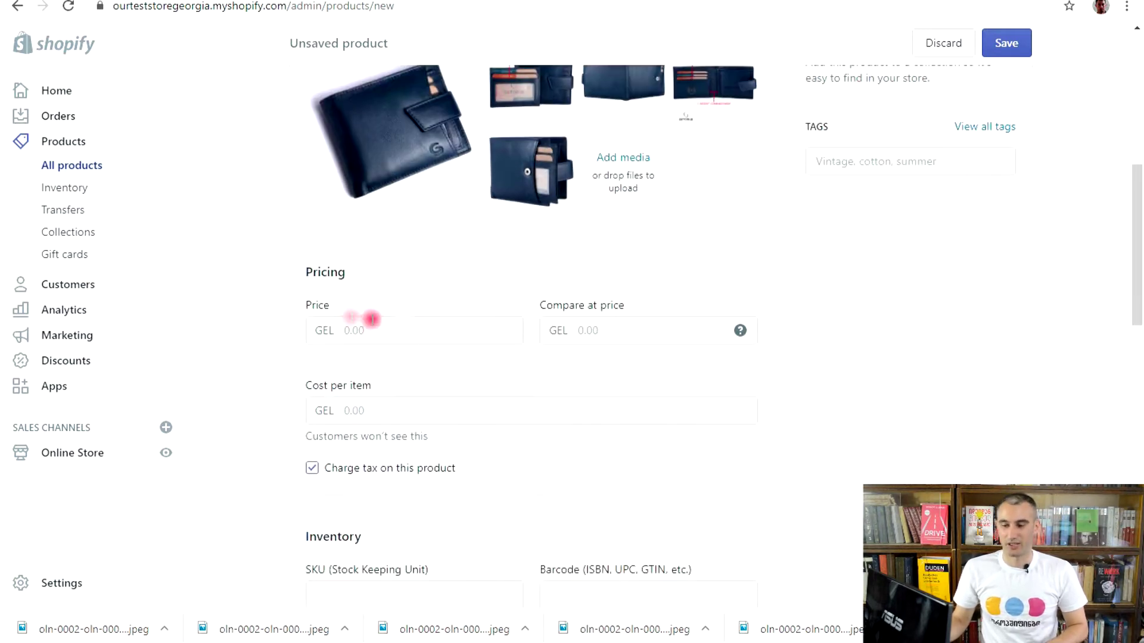
pyautogui.click(401, 338)
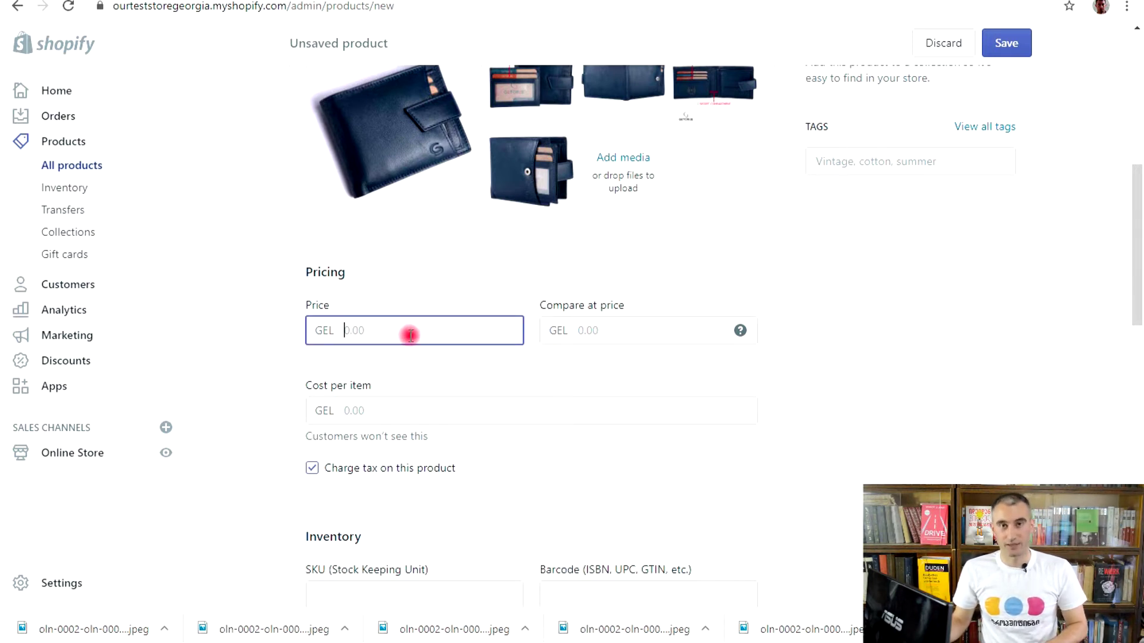
pyautogui.write('100')
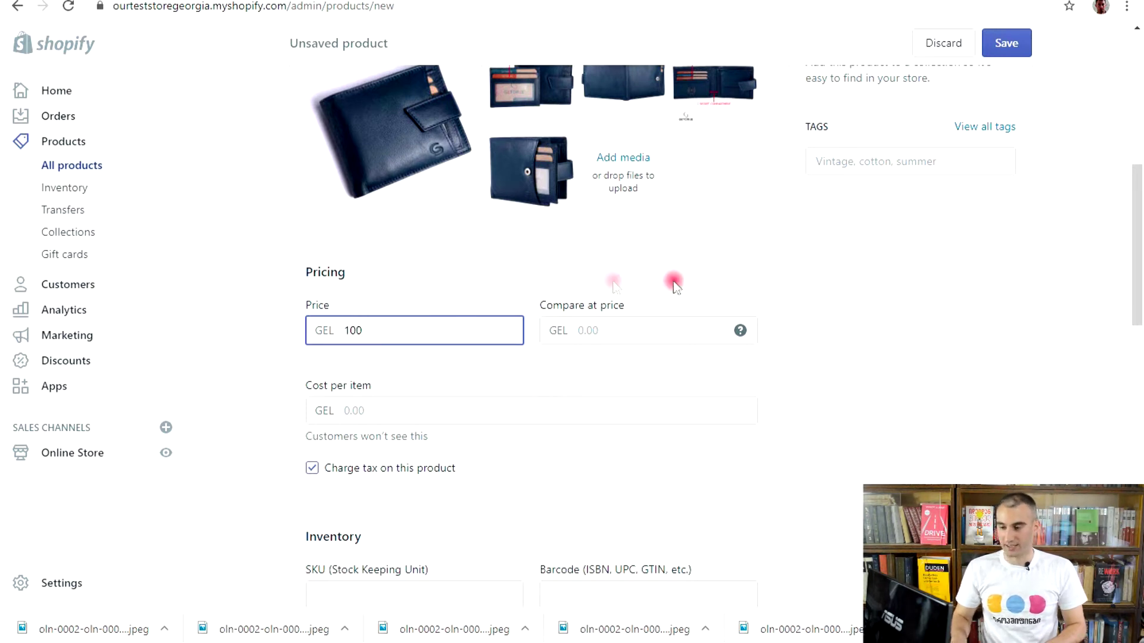
pyautogui.click(652, 330)
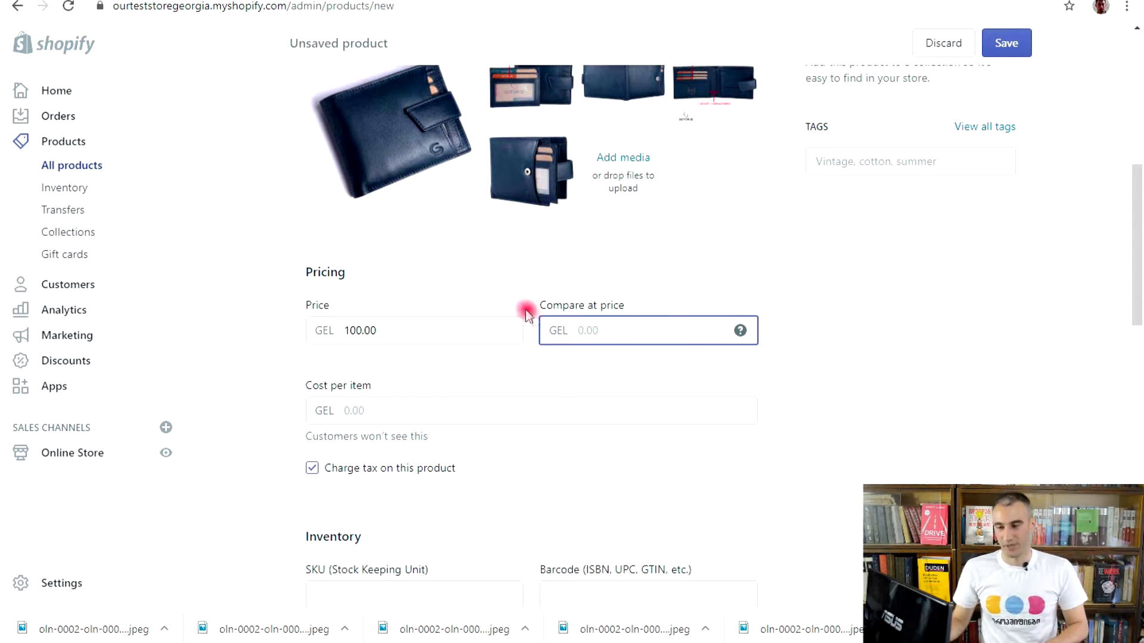
pyautogui.scroll(-1, 441, 390)
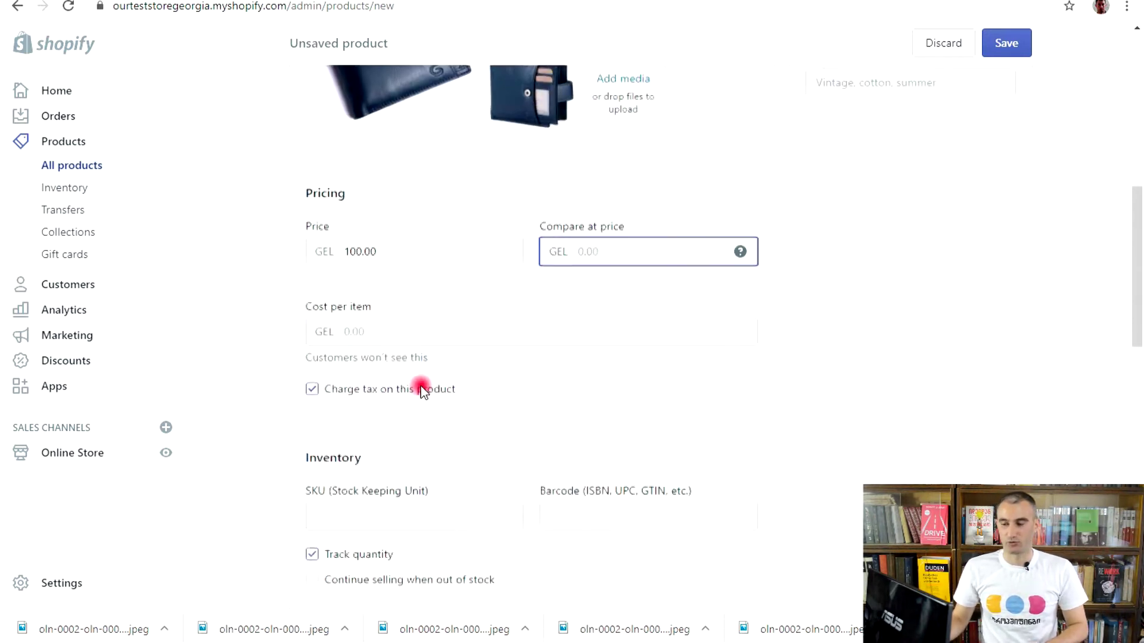
pyautogui.click(377, 337)
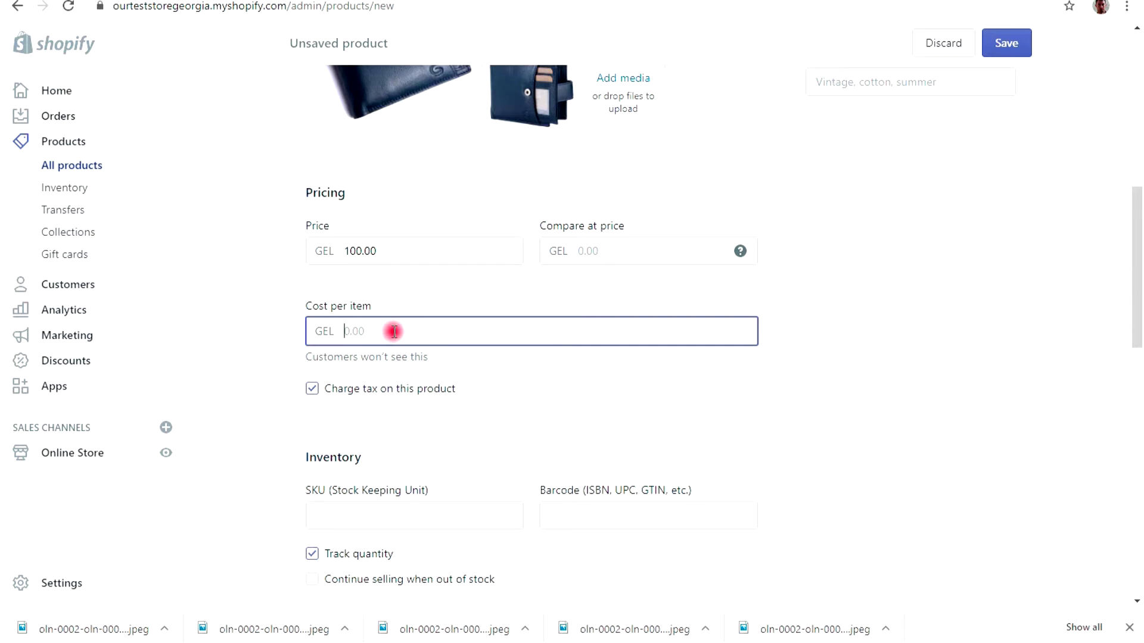
pyautogui.scroll(-3, 394, 331)
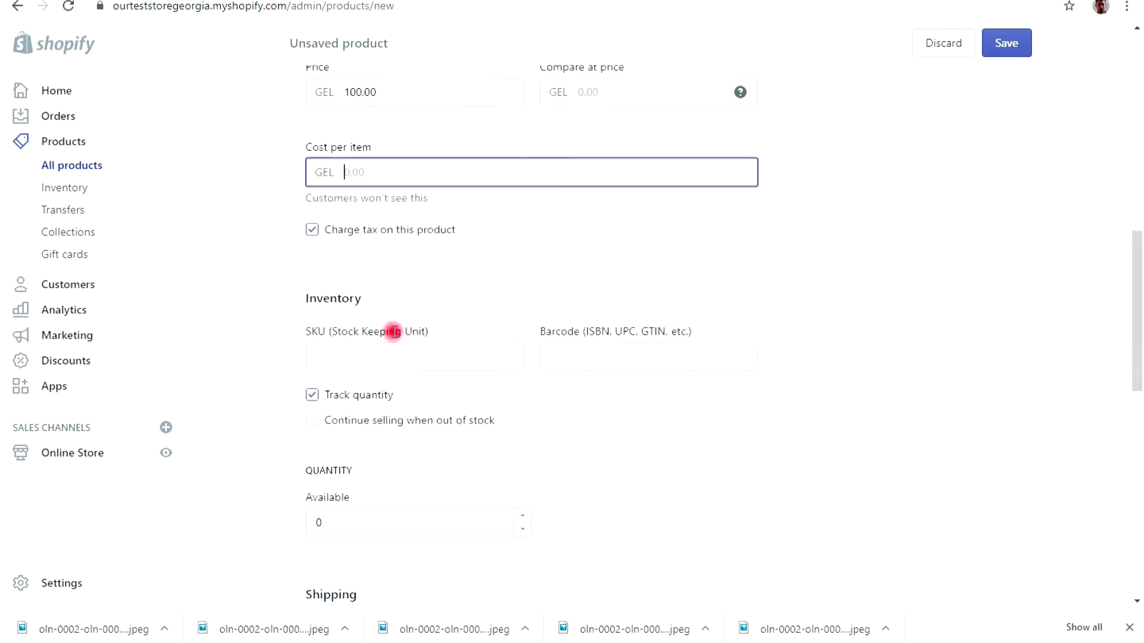
pyautogui.scroll(-1, 408, 171)
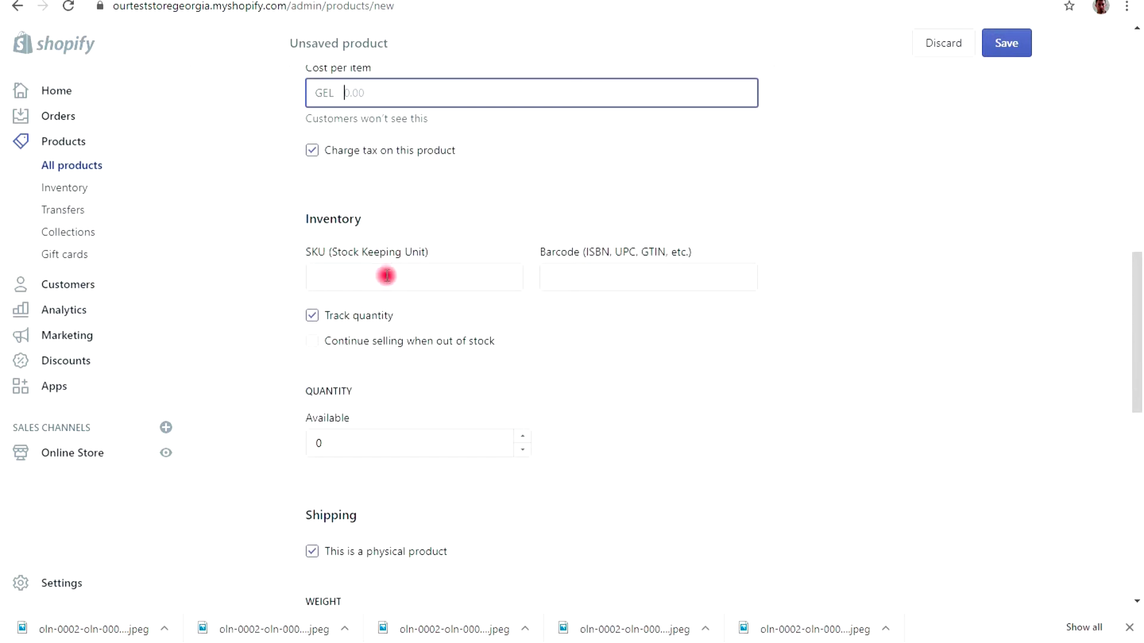
pyautogui.click(402, 295)
pyautogui.click(414, 288)
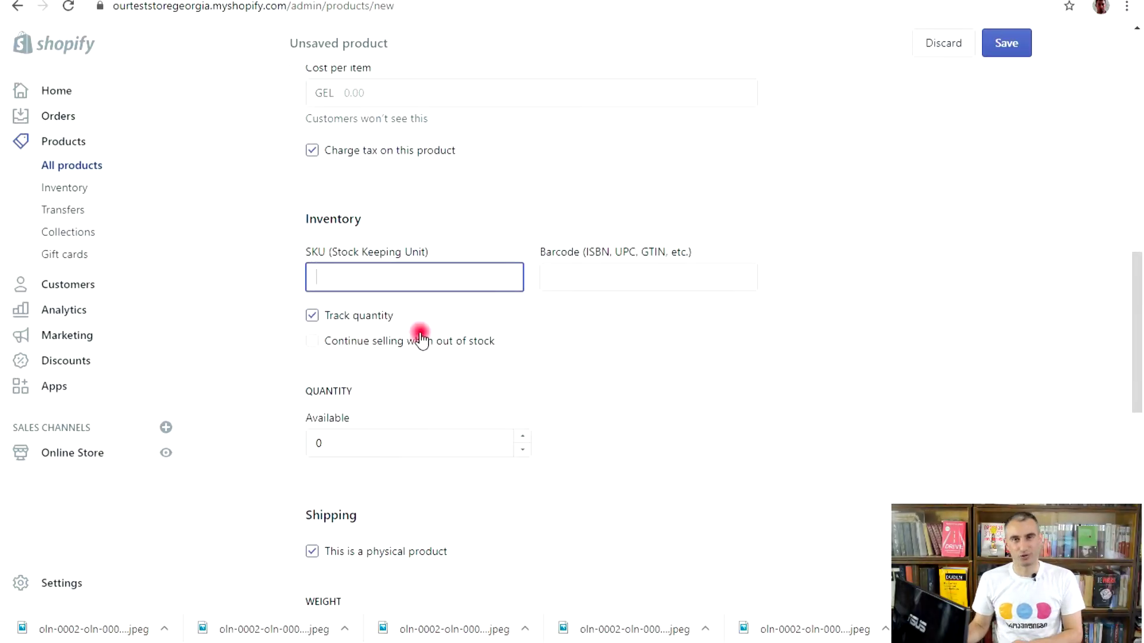
# - Set the available inventory quantity of the leather wallet to 50
pyautogui.scroll(-3, 352, 274)
pyautogui.moveTo(345, 283); pyautogui.dragTo(284, 283)
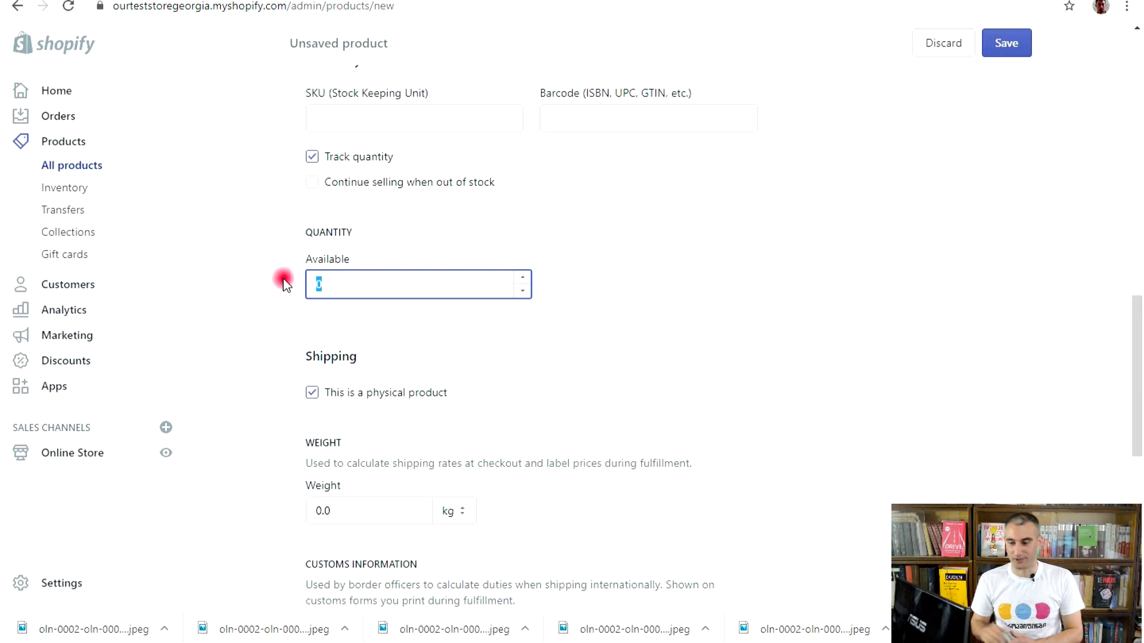
pyautogui.write('50')
# - Review the product's shipping, customs, variants and search engine listing sections, along with its availability and organization settings
pyautogui.scroll(-5, 285, 280)
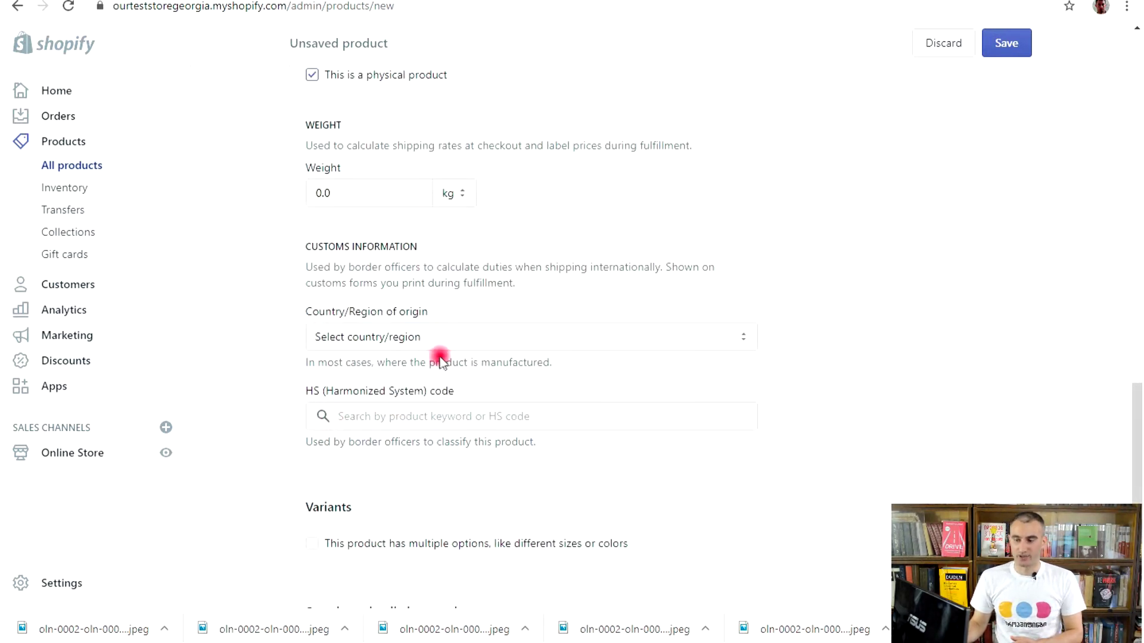
pyautogui.scroll(-3, 584, 459)
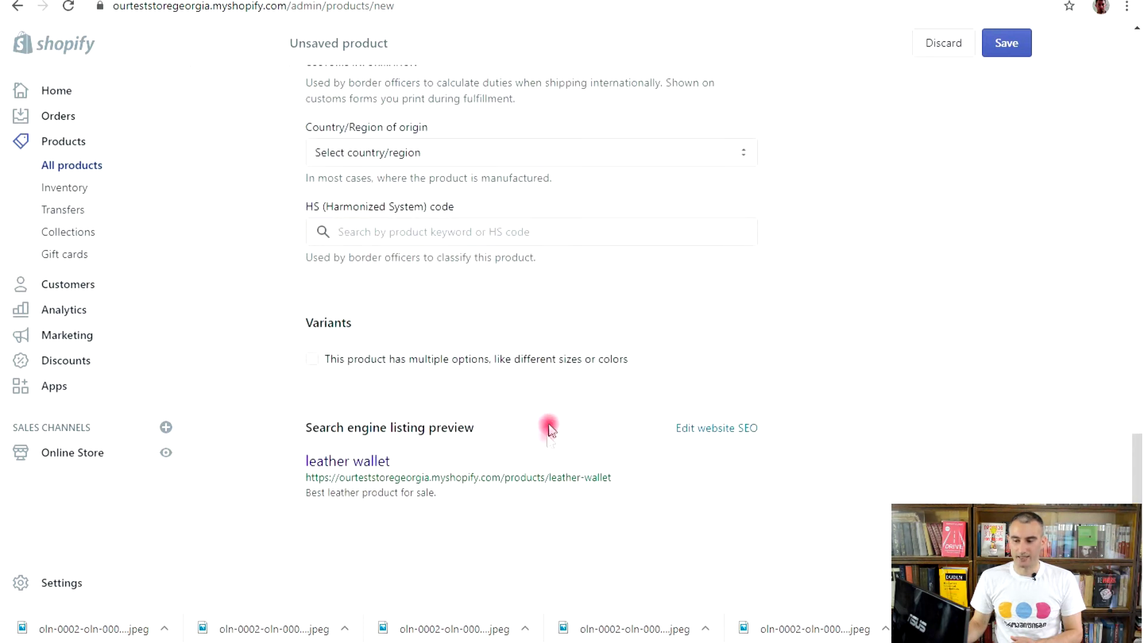
pyautogui.scroll(5, 683, 439)
pyautogui.scroll(-2, 685, 433)
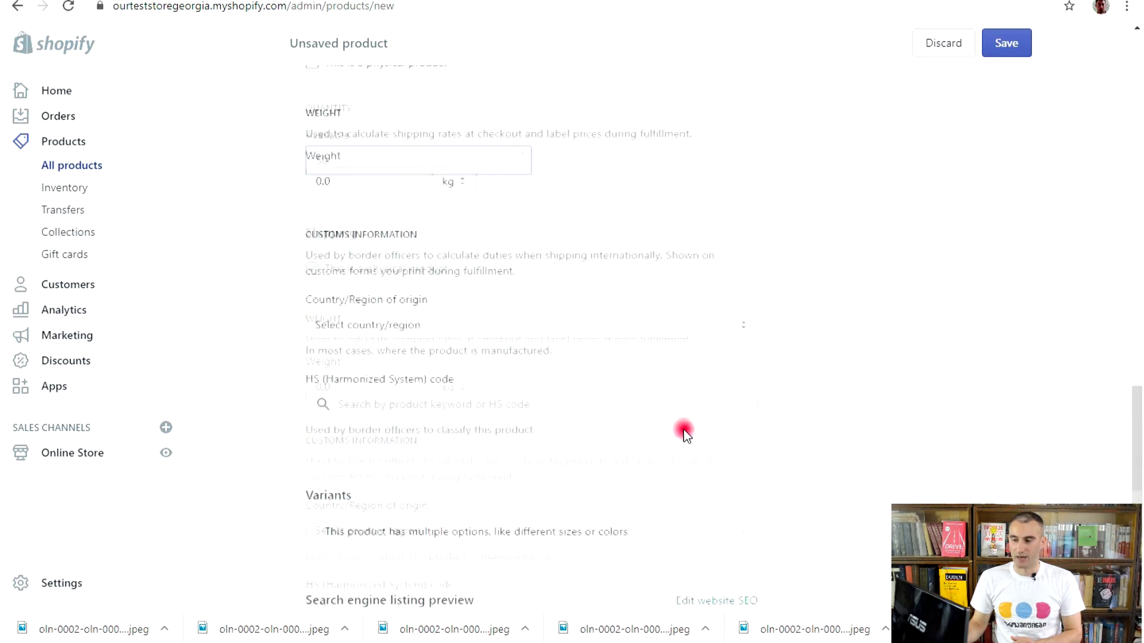
pyautogui.scroll(19, 685, 433)
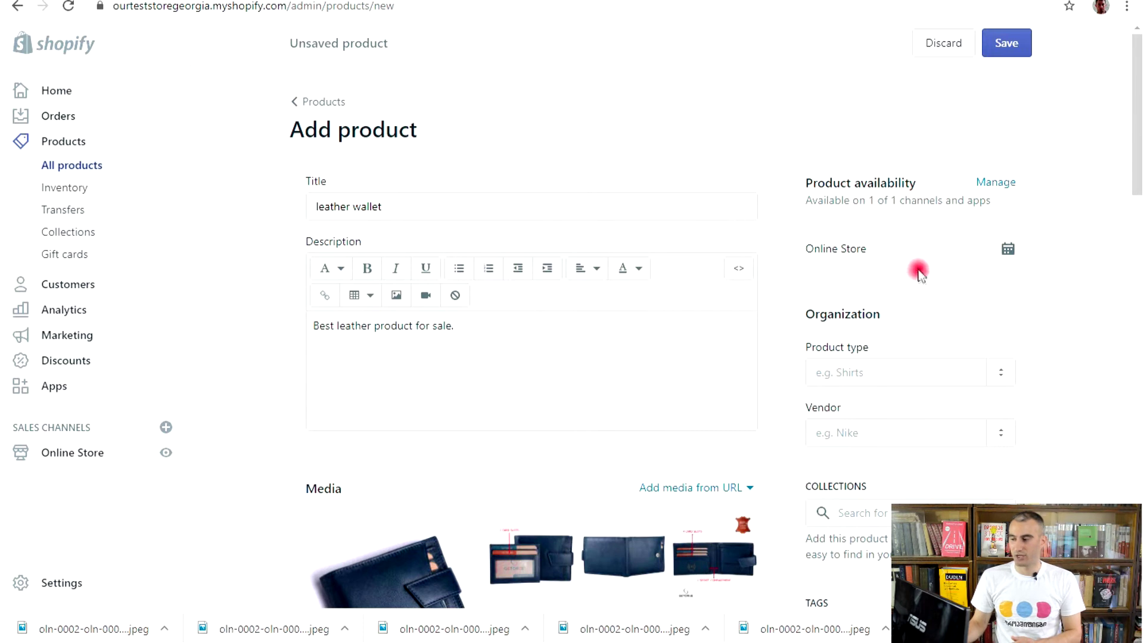
pyautogui.scroll(-1, 915, 277)
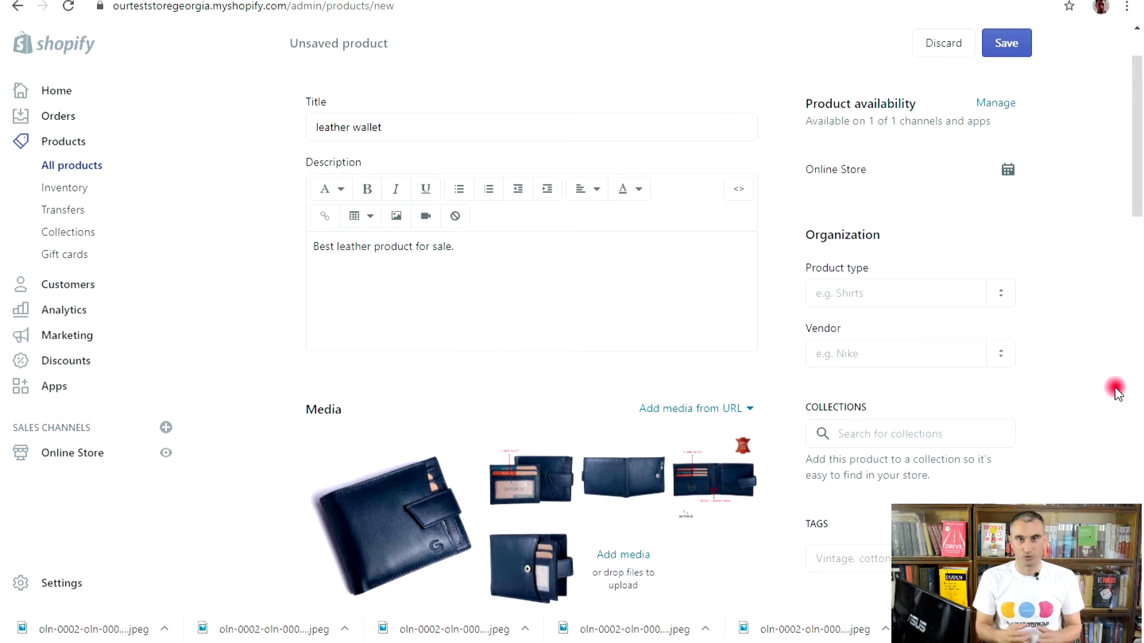
pyautogui.scroll(-1, 1114, 381)
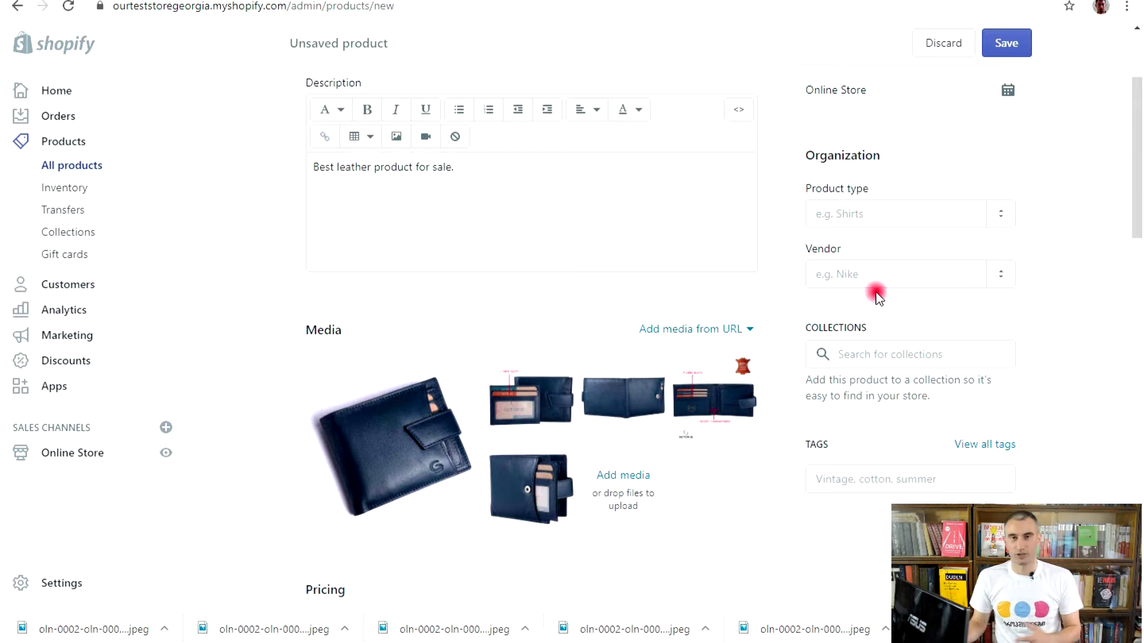
pyautogui.scroll(-1, 875, 295)
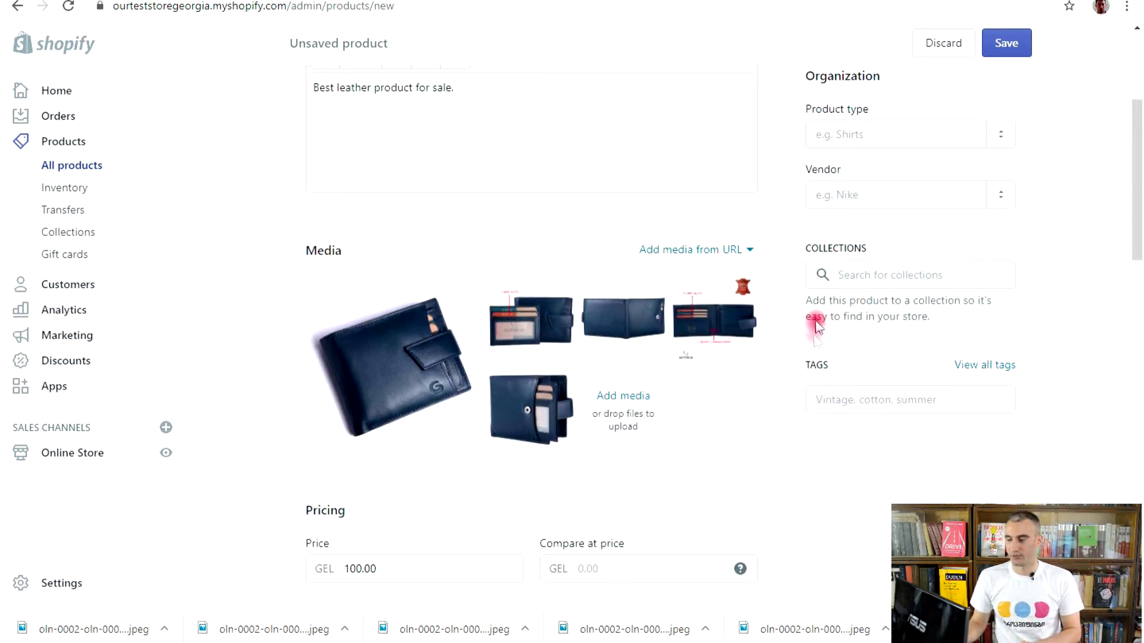
# - Add the new tag "wallets" to the product and save the product
pyautogui.click(851, 395)
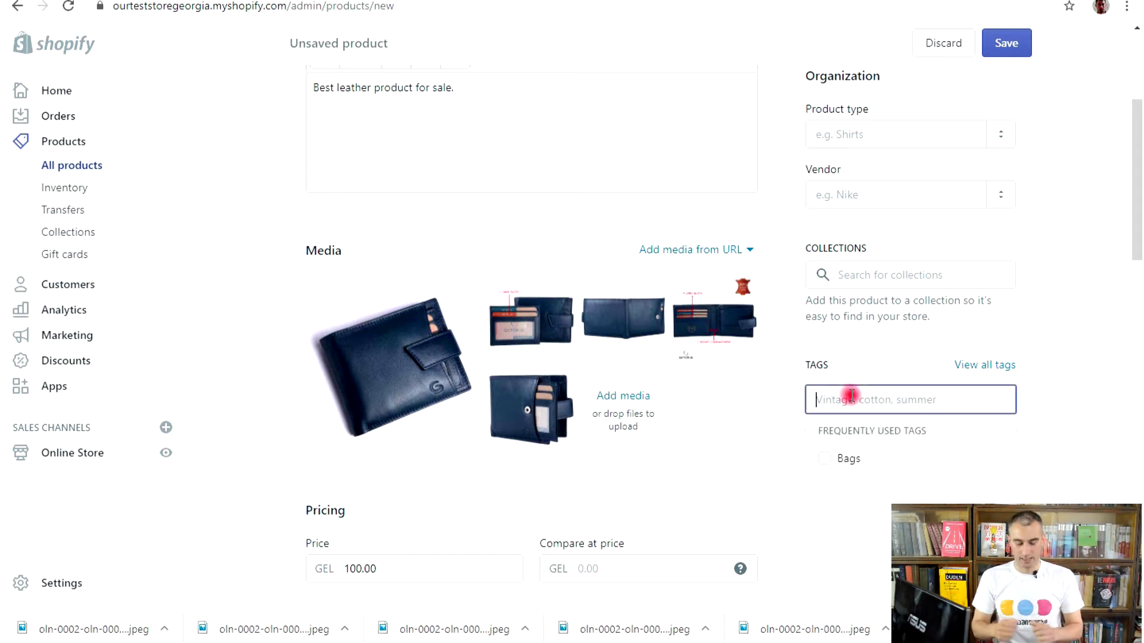
pyautogui.write('l')
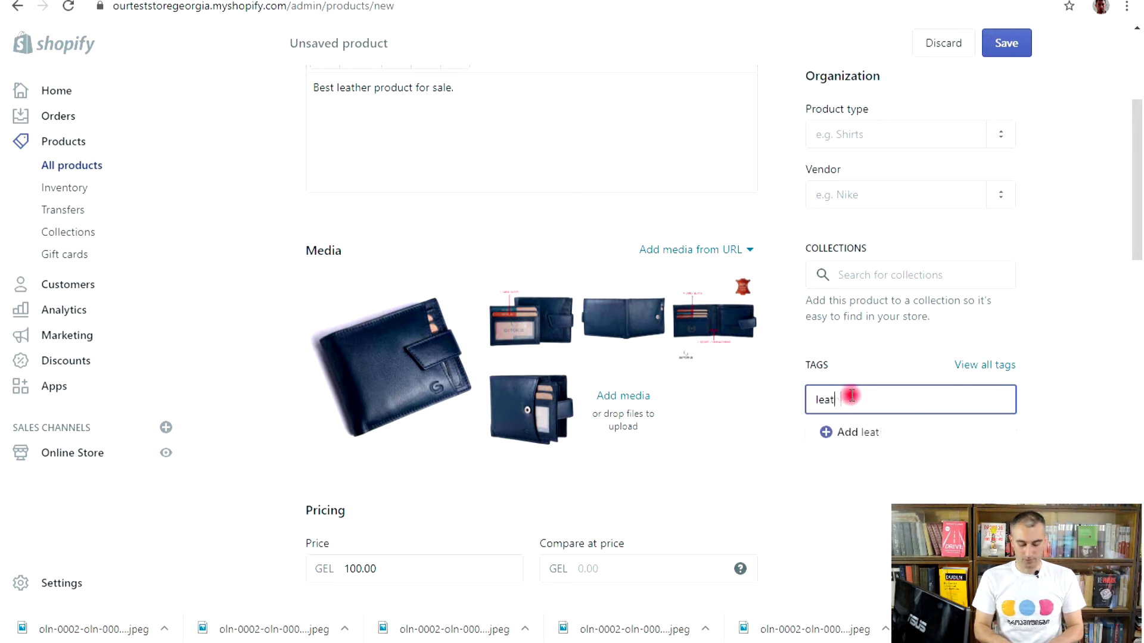
pyautogui.write('ea')
pyautogui.press('BackSpace')
pyautogui.press('BackSpace')
pyautogui.press('BackSpace')
pyautogui.write('wal')
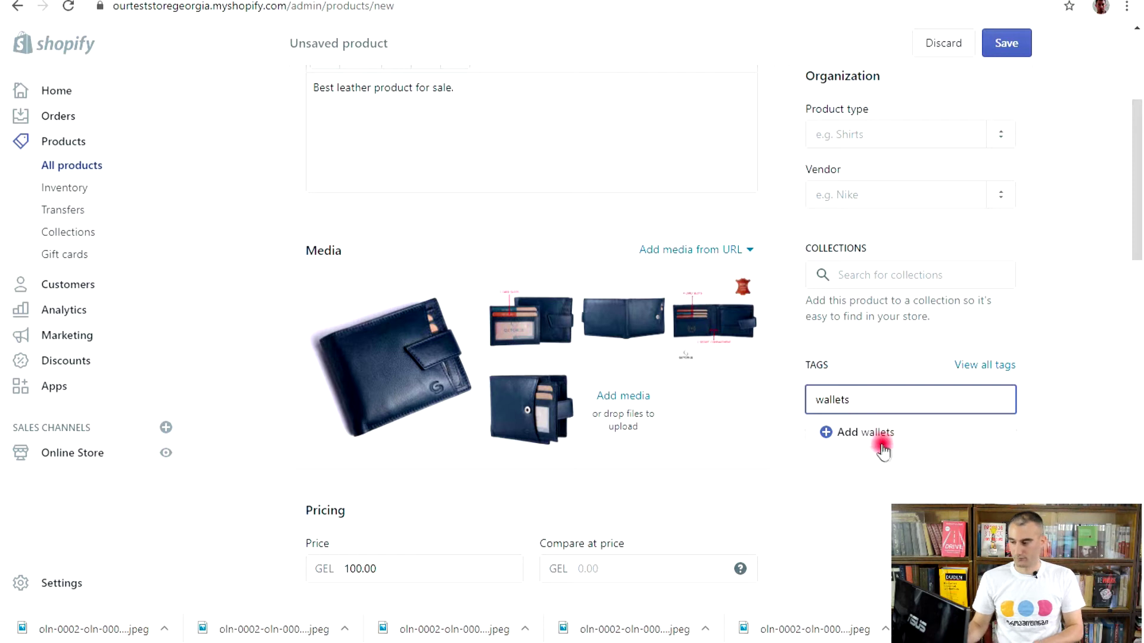
pyautogui.click(881, 434)
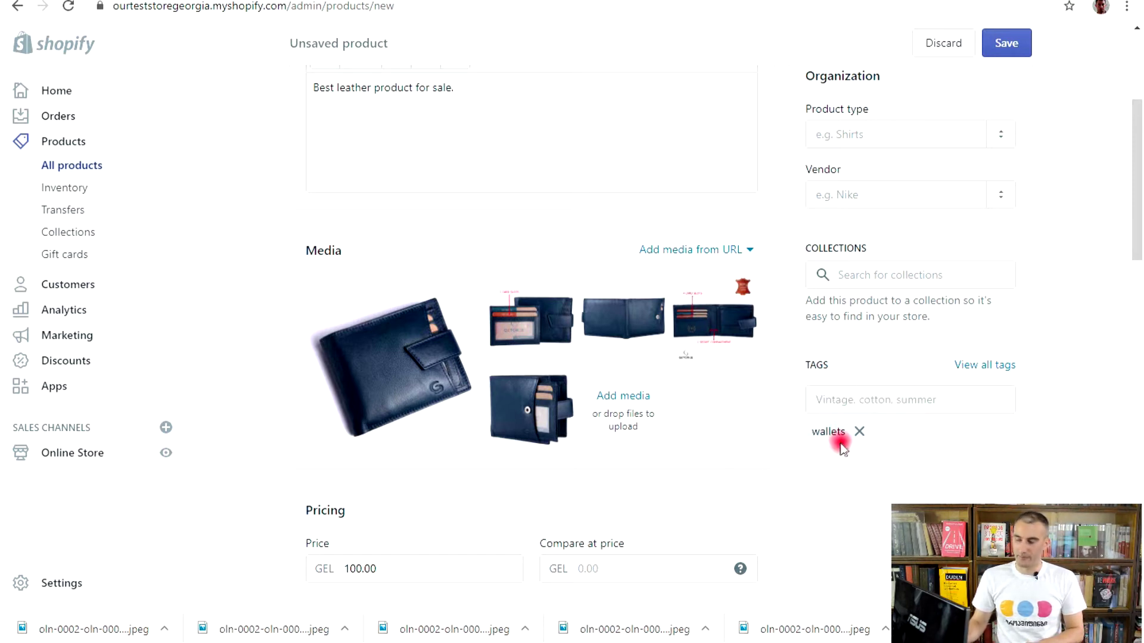
pyautogui.scroll(4, 932, 371)
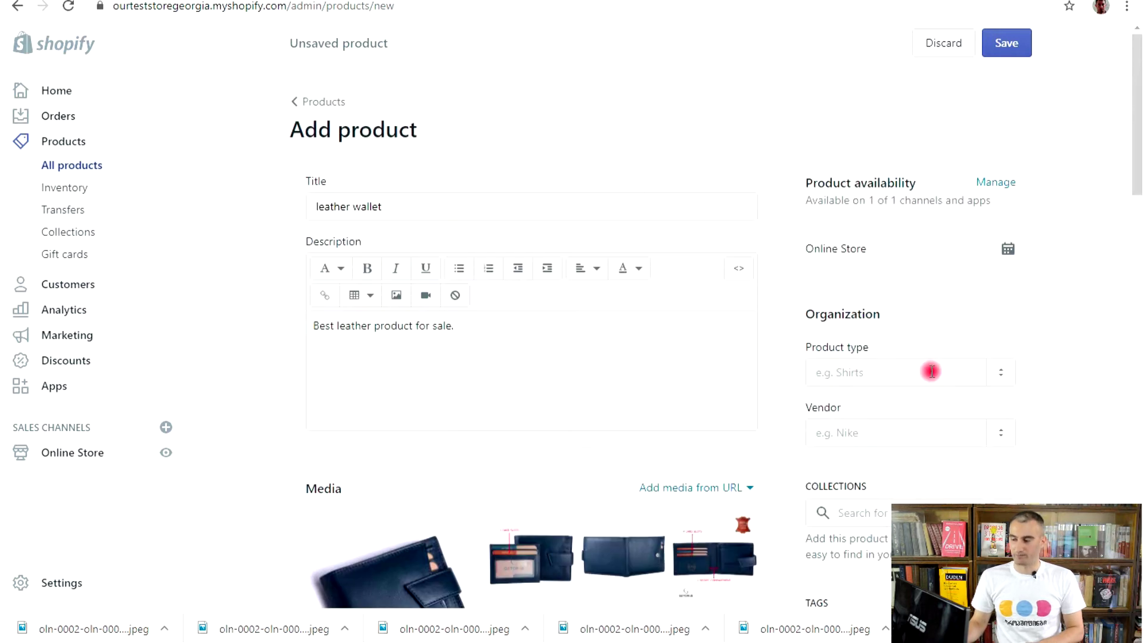
pyautogui.click(1010, 42)
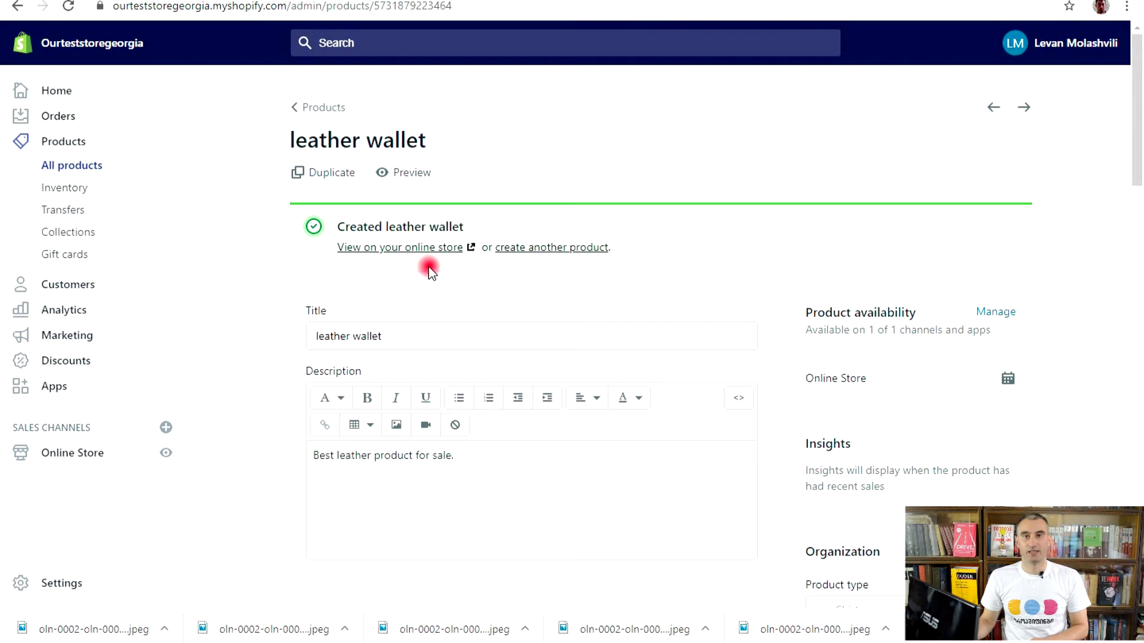
# - Look over the saved leather wallet product's description, media, pricing, vendor, collections and tags
pyautogui.scroll(-3, 807, 435)
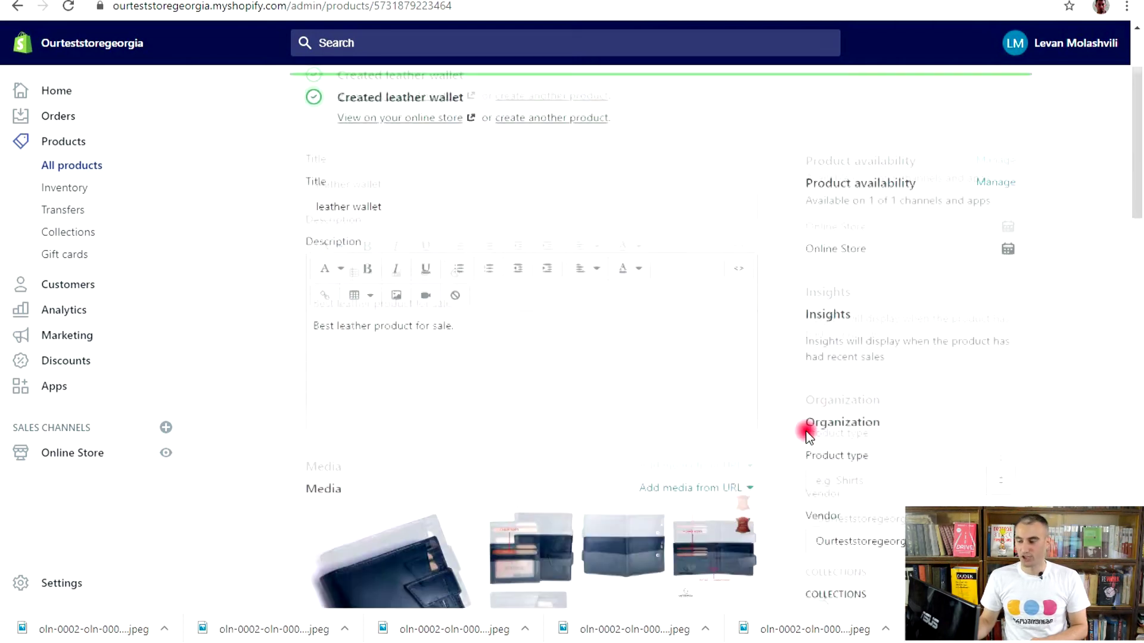
pyautogui.scroll(-3, 873, 477)
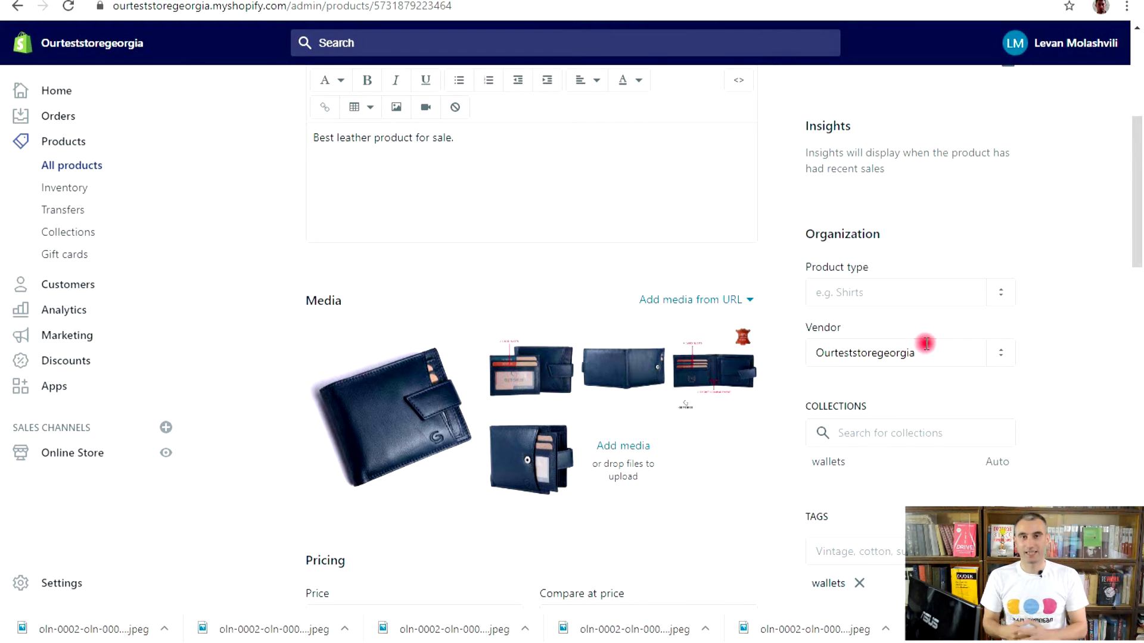
pyautogui.scroll(-7, 909, 322)
pyautogui.scroll(11, 908, 321)
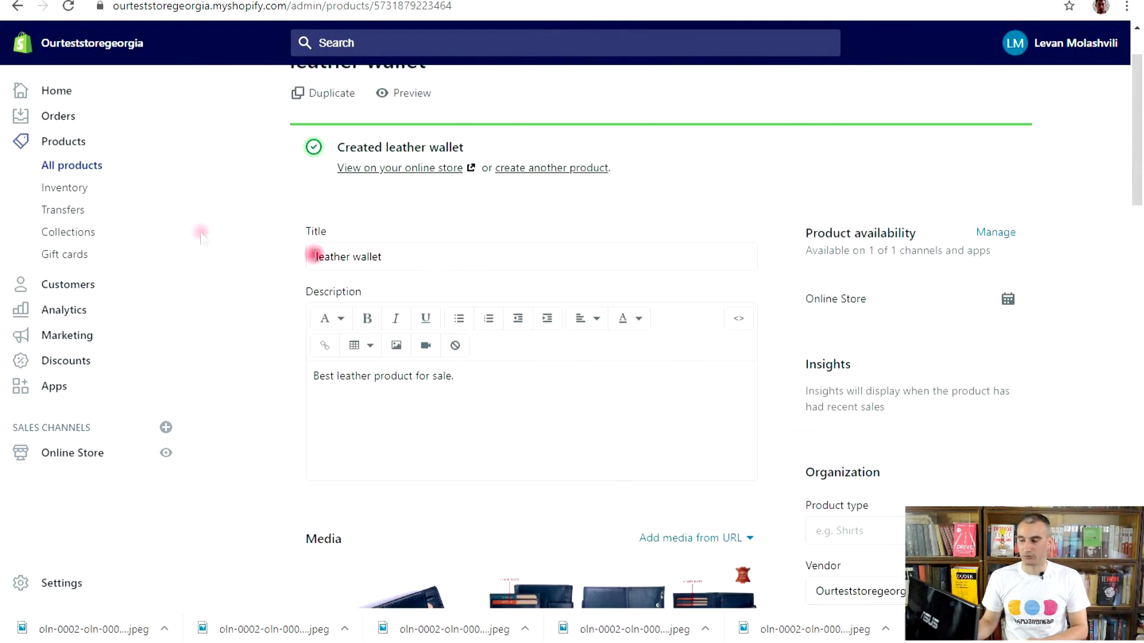
# - Review the store's full product list and the add-product tip in the home page's setup guide
pyautogui.click(59, 151)
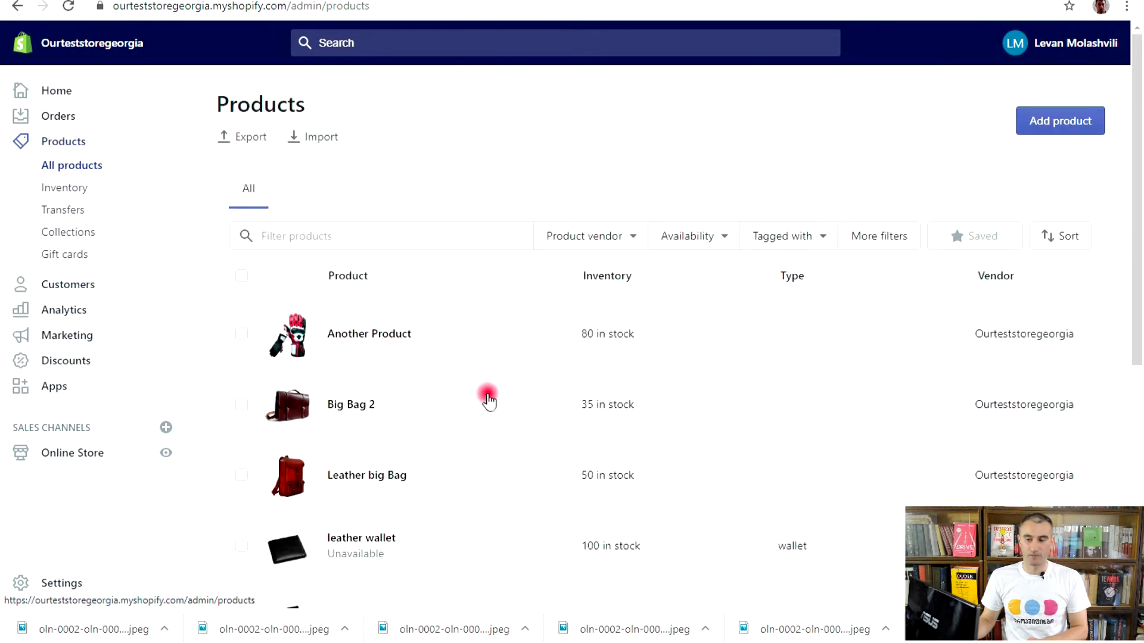
pyautogui.scroll(-3, 486, 396)
pyautogui.scroll(-4, 486, 397)
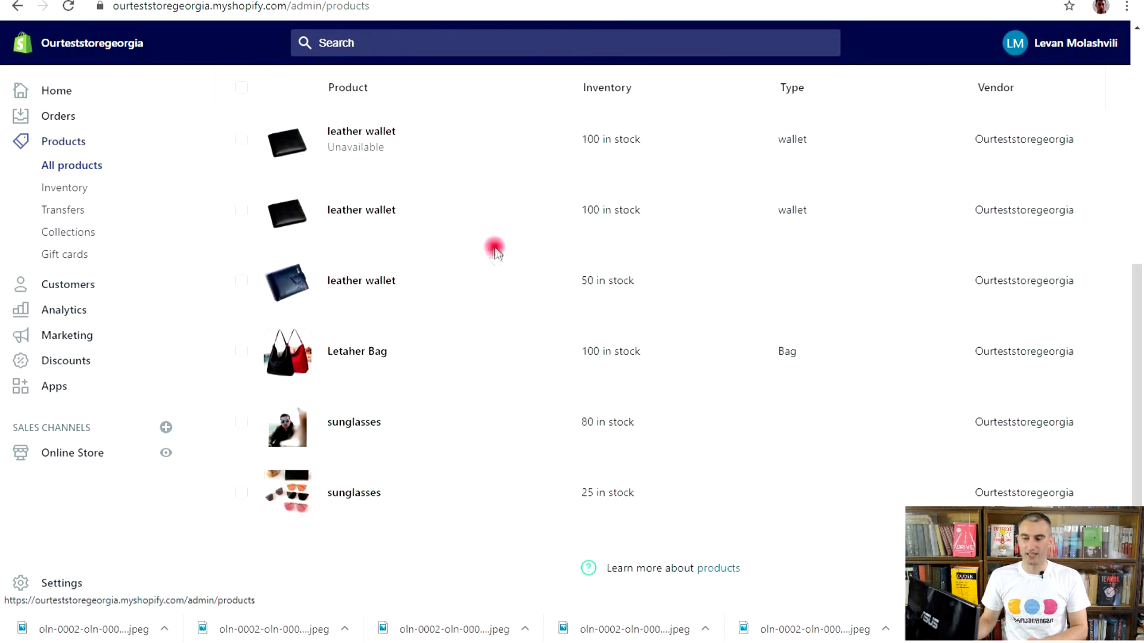
pyautogui.scroll(7, 495, 247)
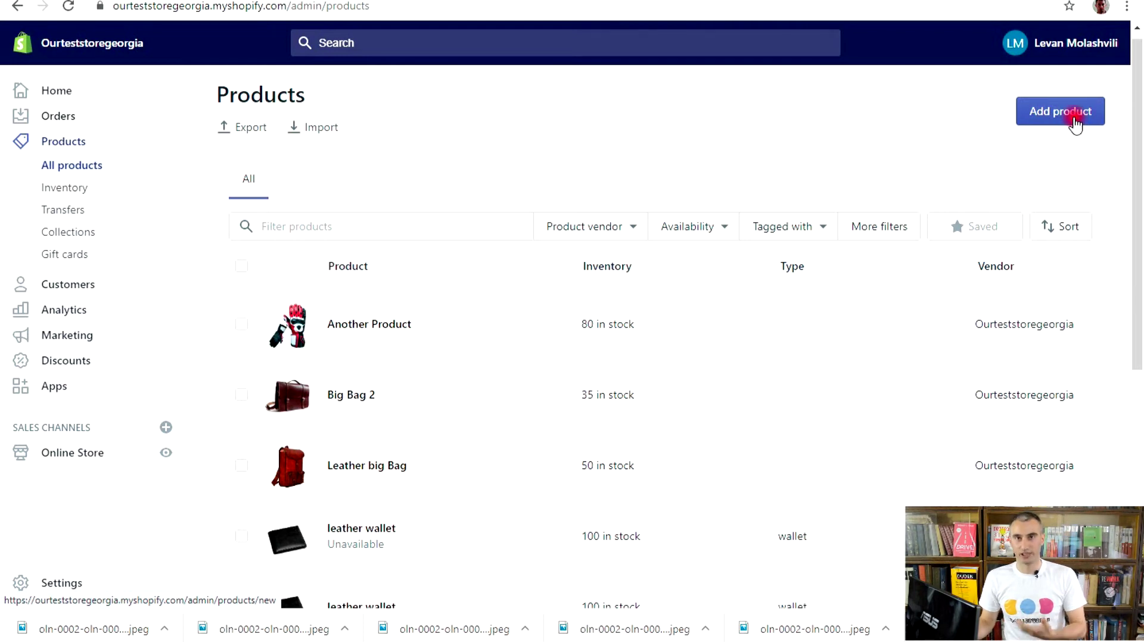
pyautogui.click(63, 96)
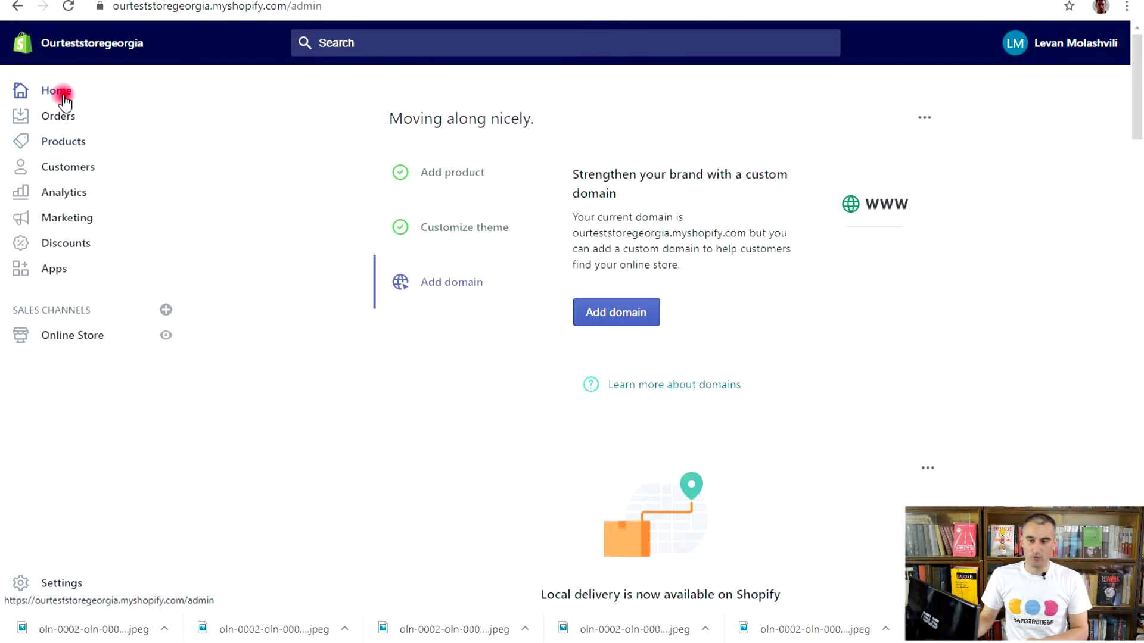
pyautogui.click(447, 172)
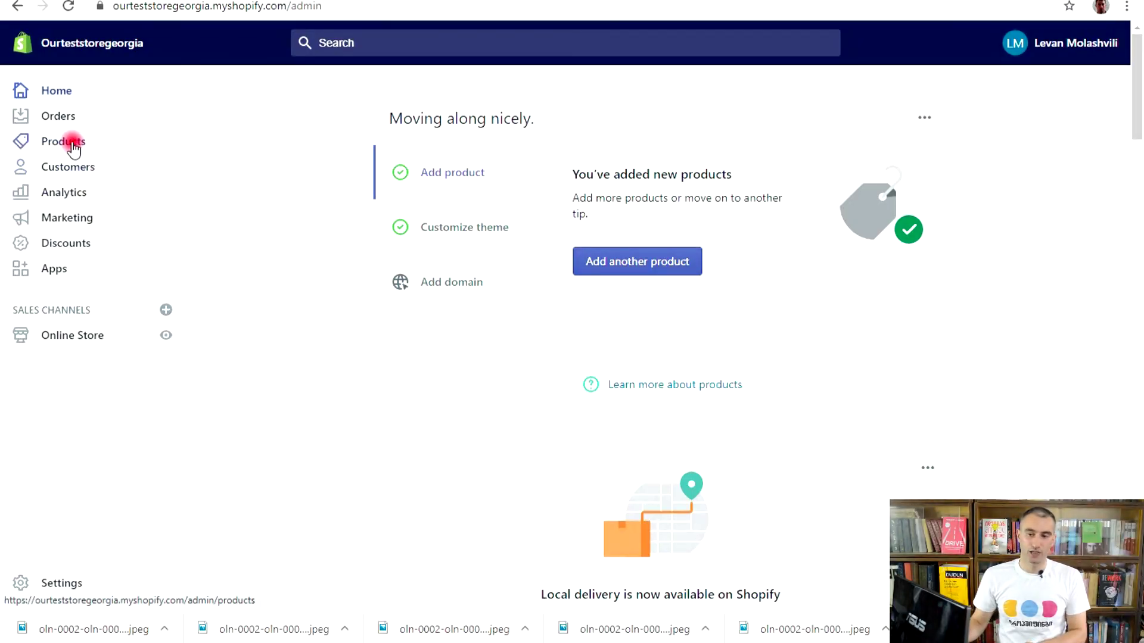
# - Start a new product collection and title it "wallets"
pyautogui.click(73, 145)
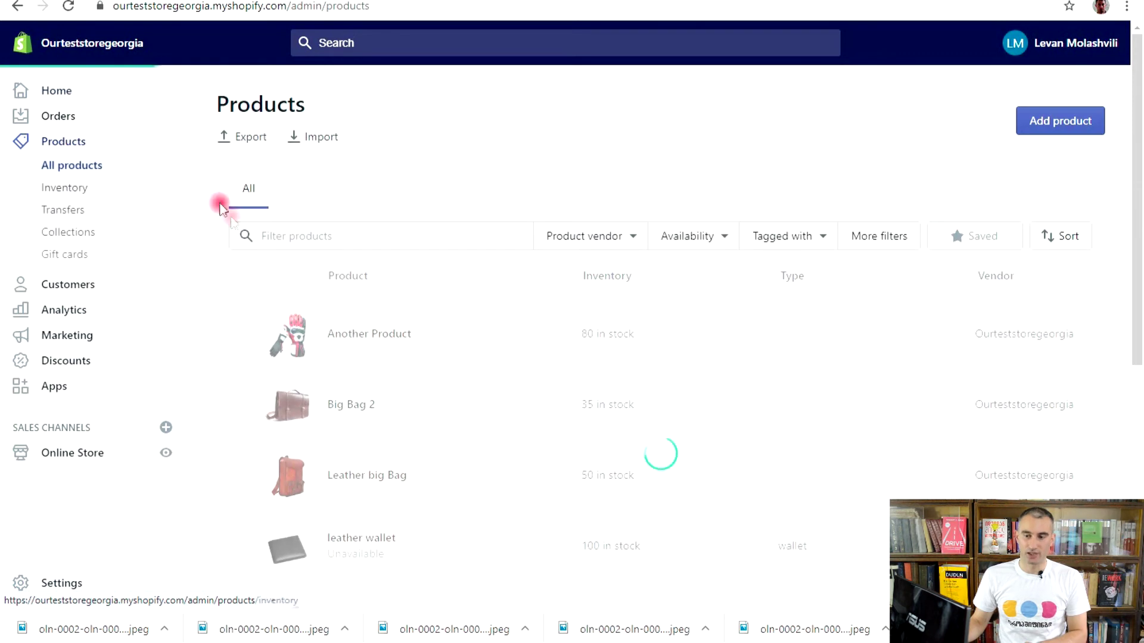
pyautogui.click(88, 236)
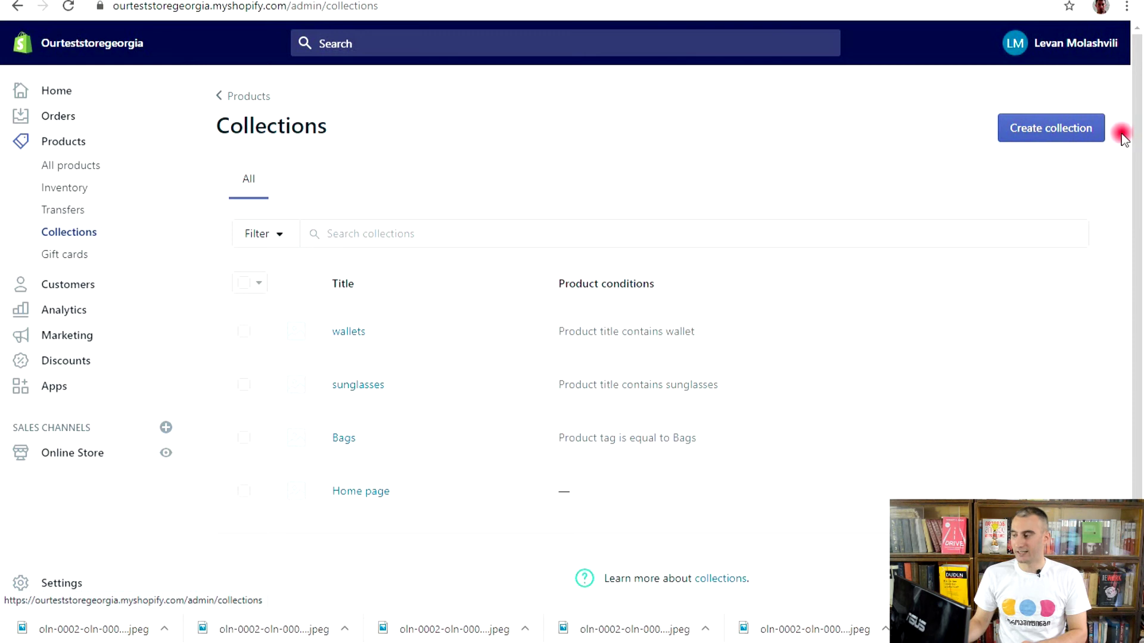
pyautogui.click(1073, 128)
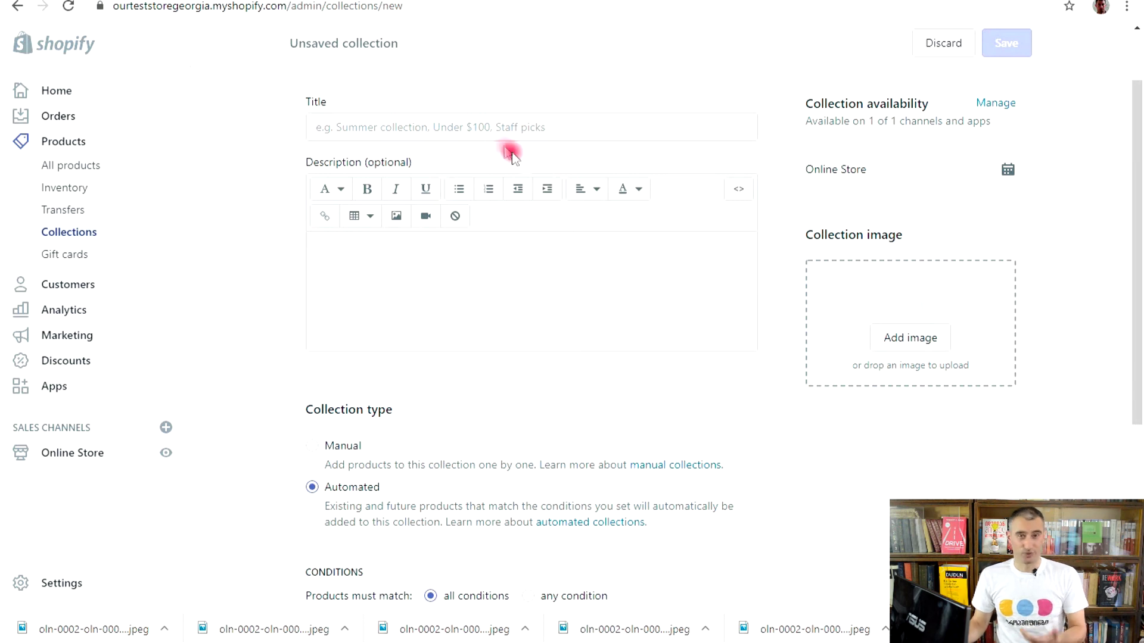
pyautogui.click(501, 129)
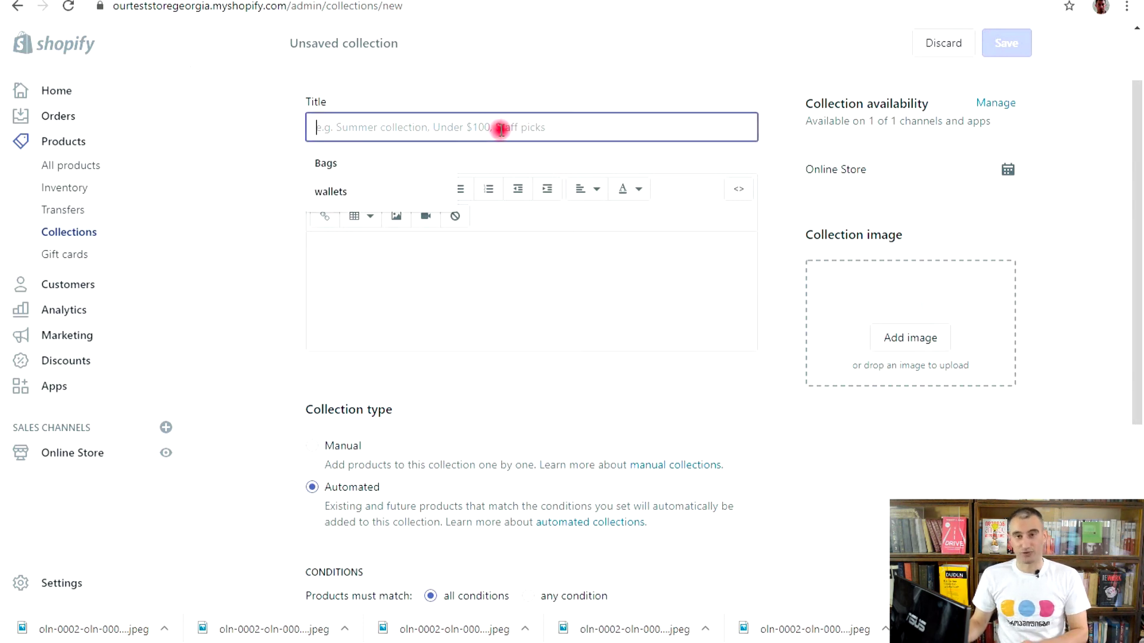
pyautogui.click(396, 191)
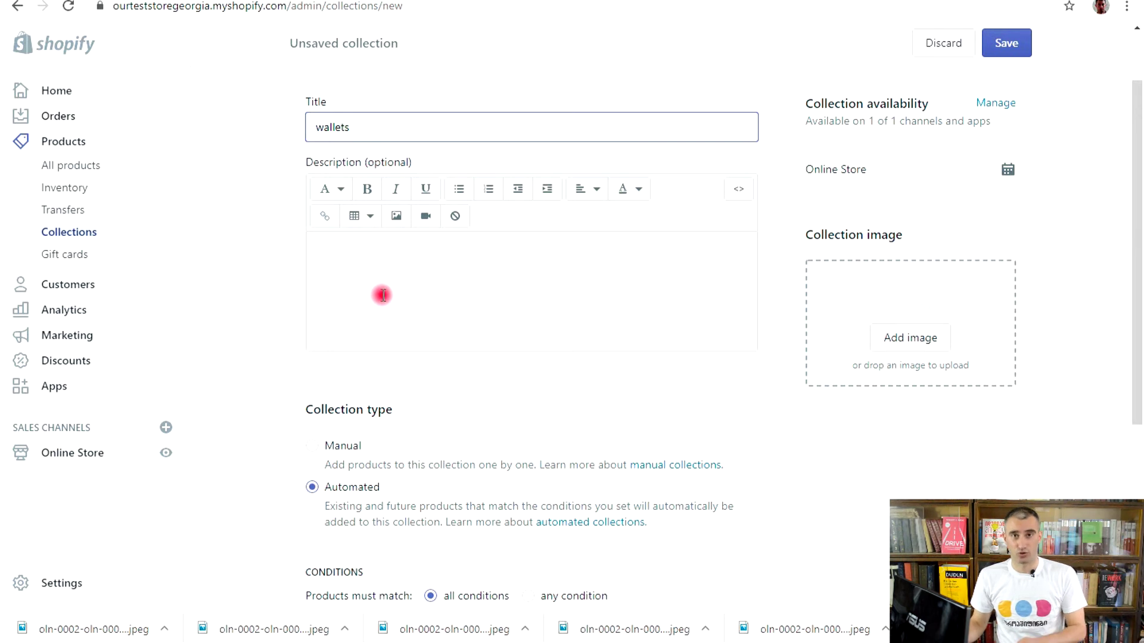
# - Set the automated collection's condition to product tag is equal to "wallet" and look through the available condition fields
pyautogui.scroll(-4, 382, 295)
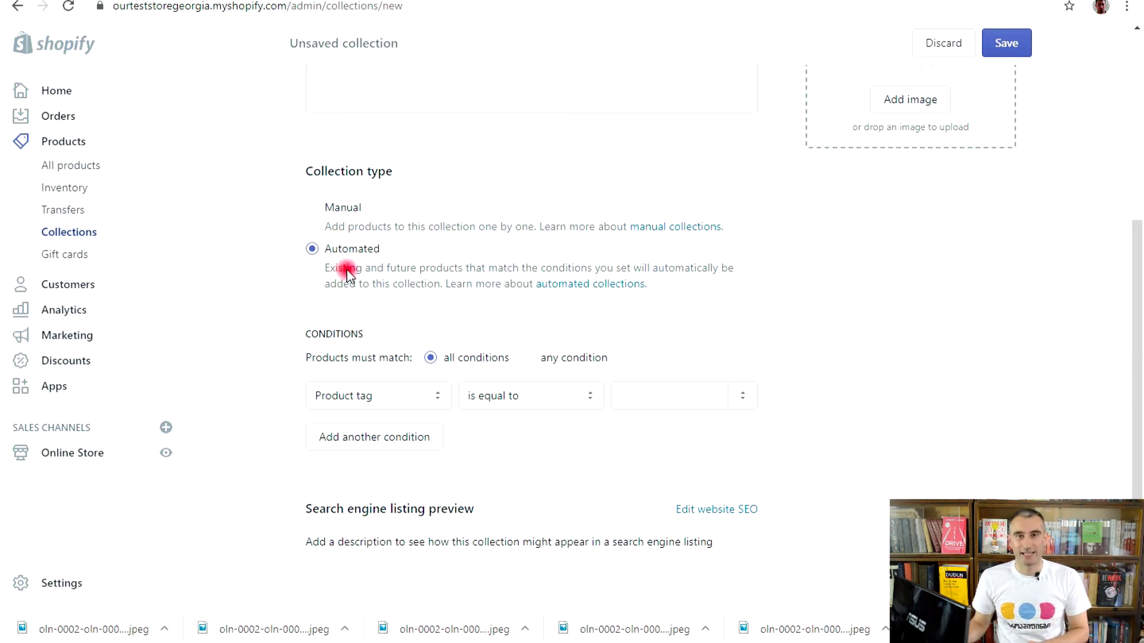
pyautogui.scroll(-1, 417, 340)
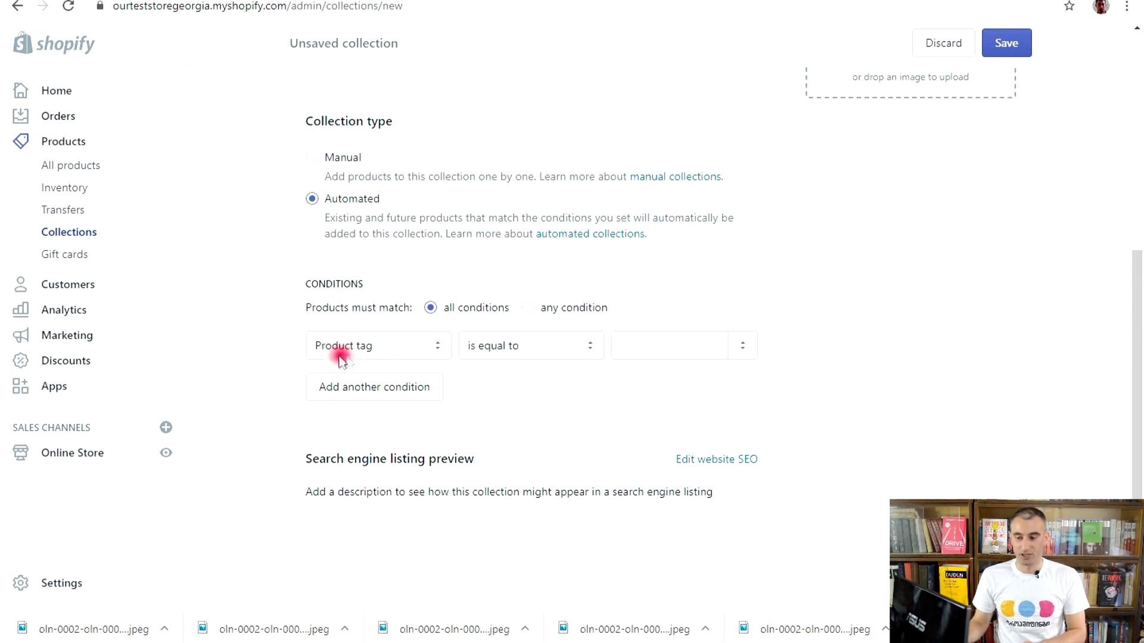
pyautogui.click(643, 348)
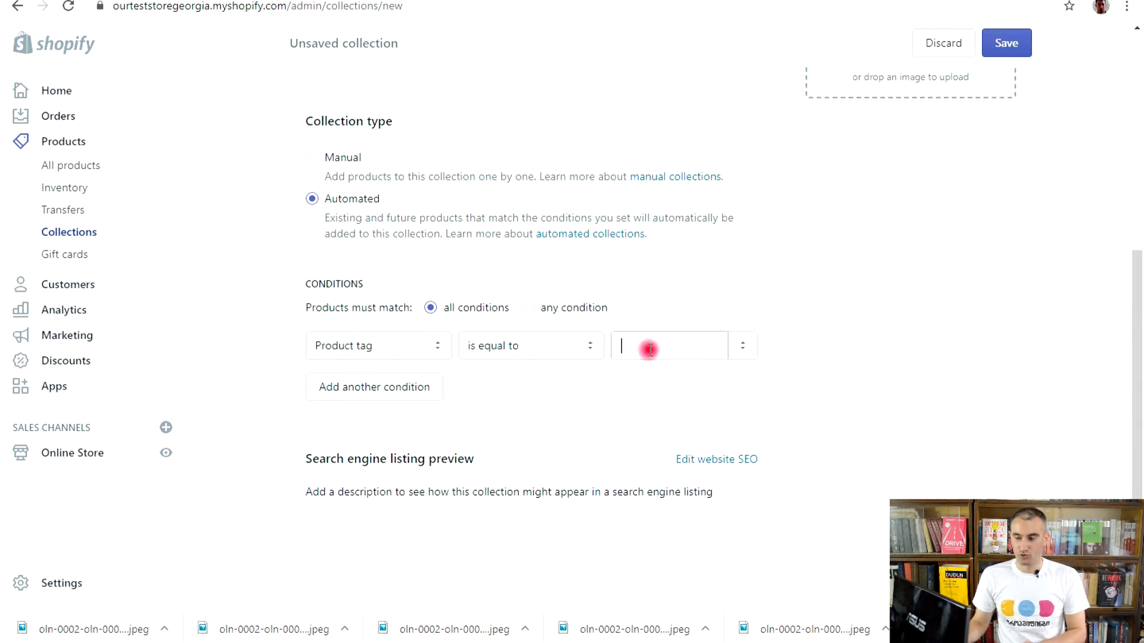
pyautogui.click(673, 407)
pyautogui.click(690, 349)
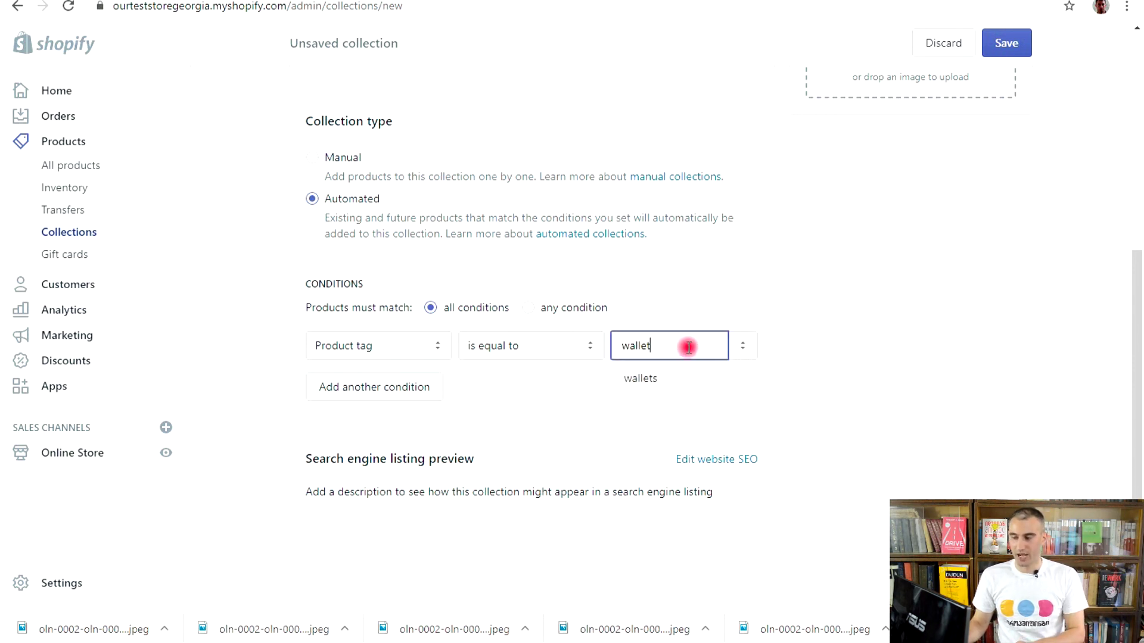
pyautogui.click(679, 302)
pyautogui.click(434, 349)
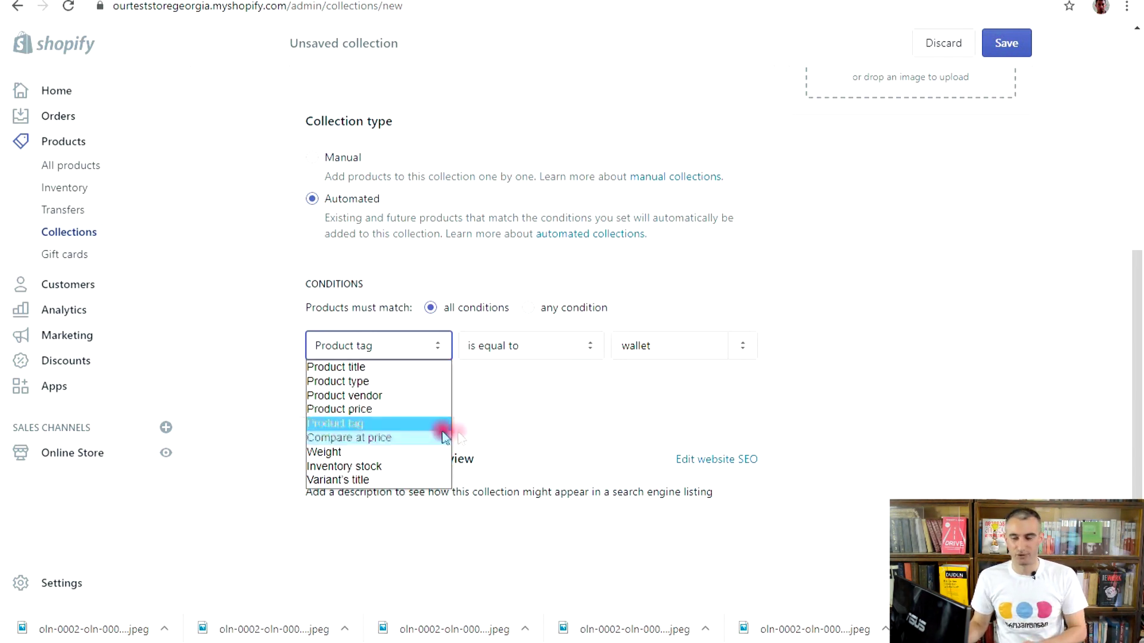
pyautogui.click(581, 397)
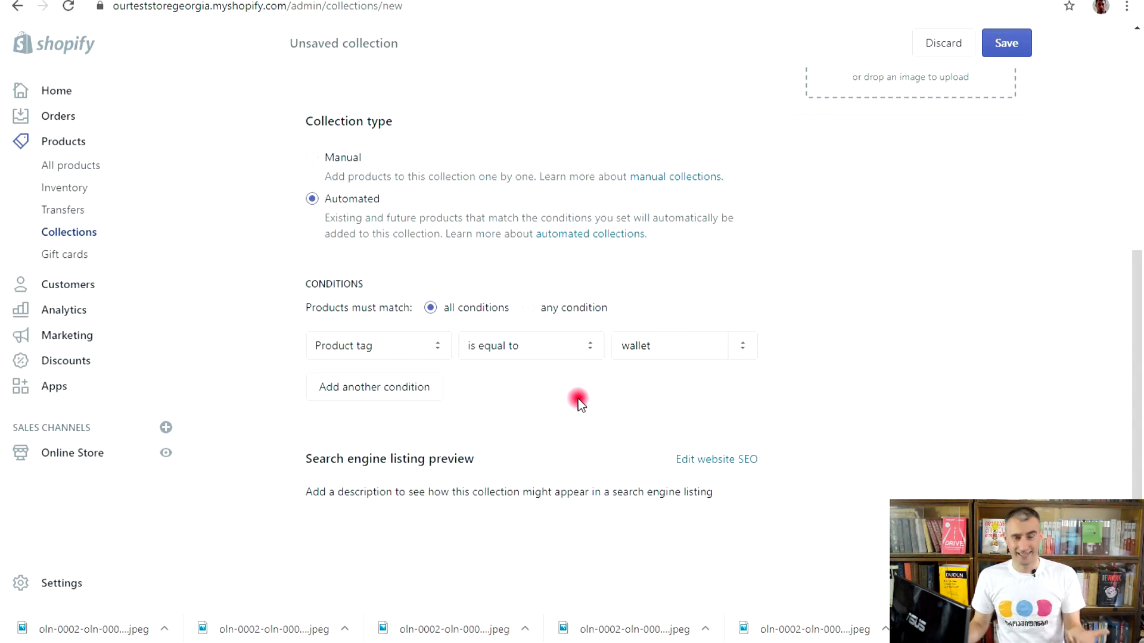
# - Save the wallets collection and look it up in the list of all collections
pyautogui.click(1005, 43)
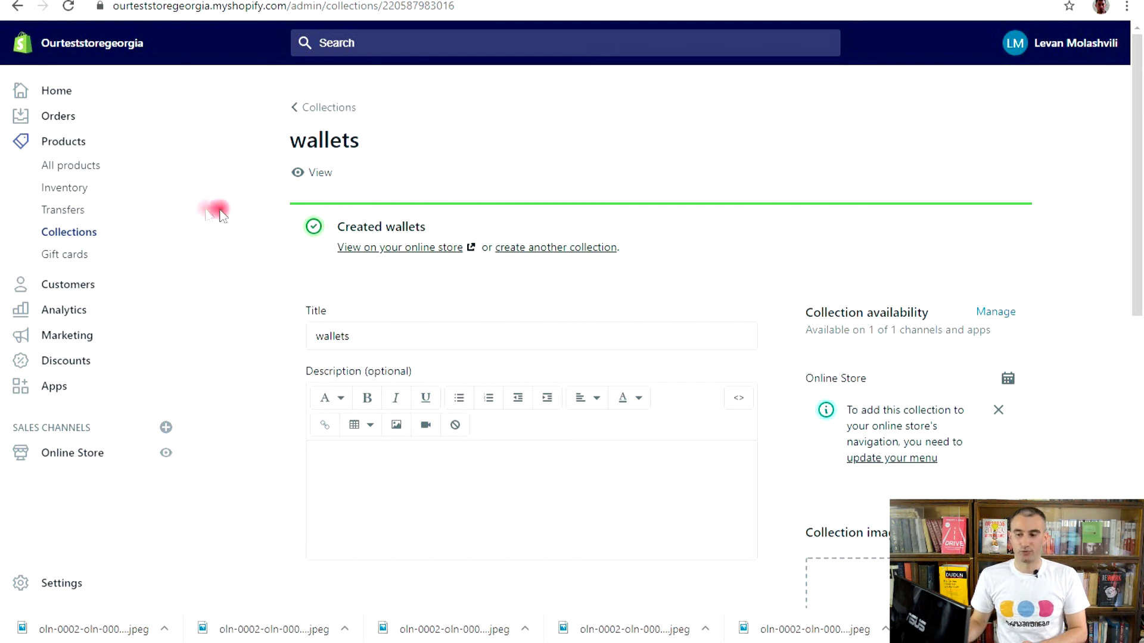
pyautogui.click(77, 234)
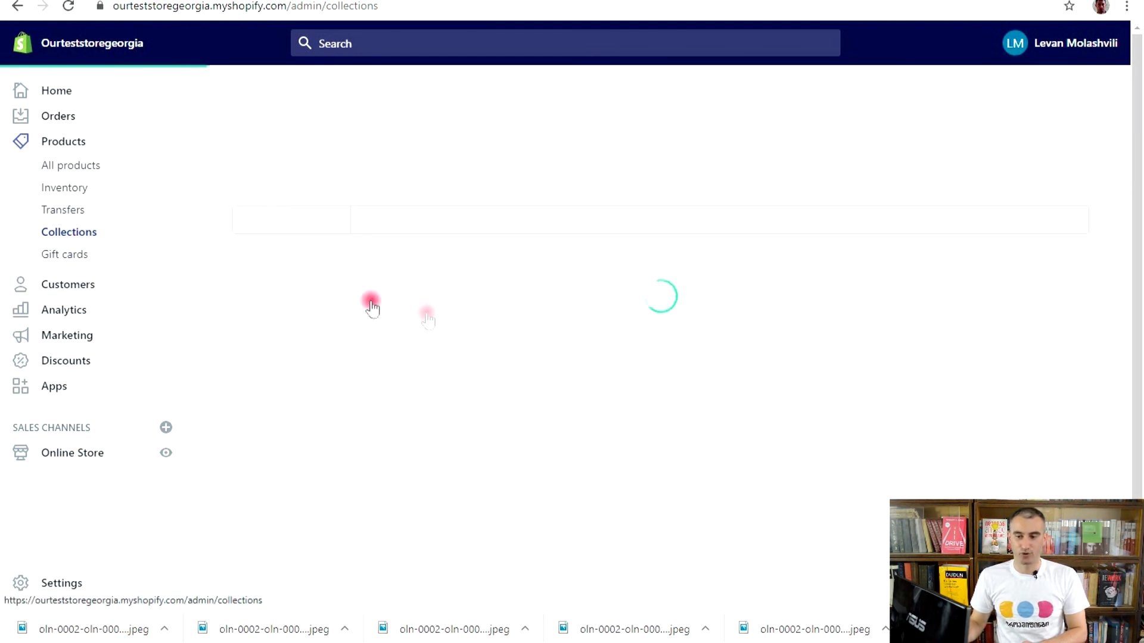
pyautogui.scroll(-2, 504, 348)
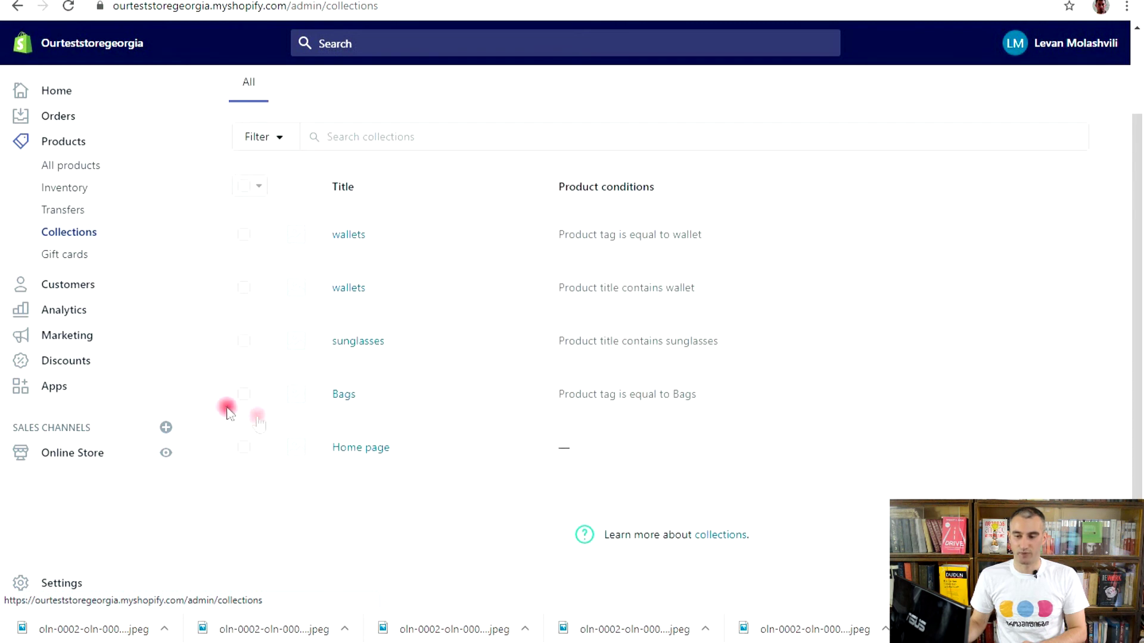